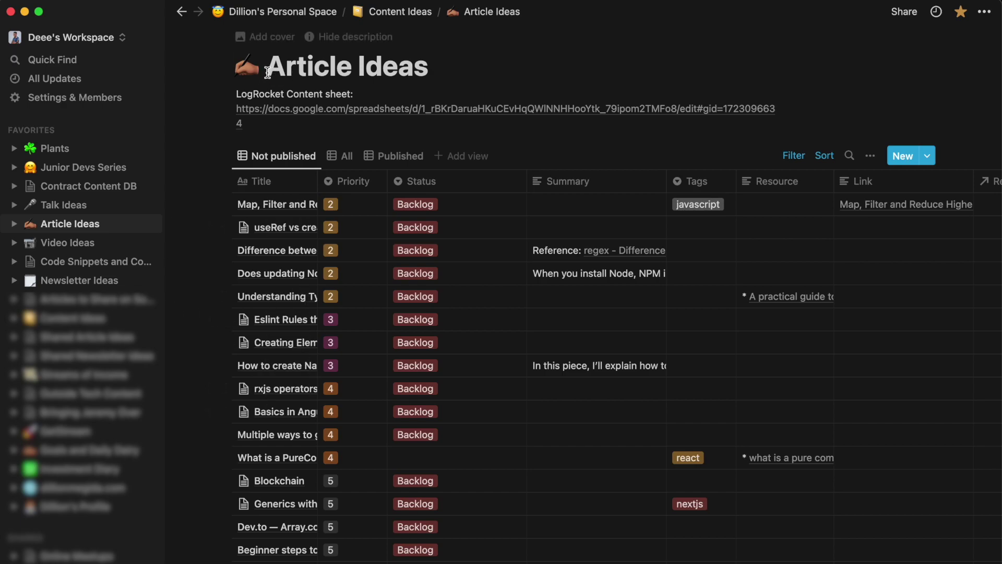
Select the Article Ideas page title text
left_click_drag(267, 72, 450, 73)
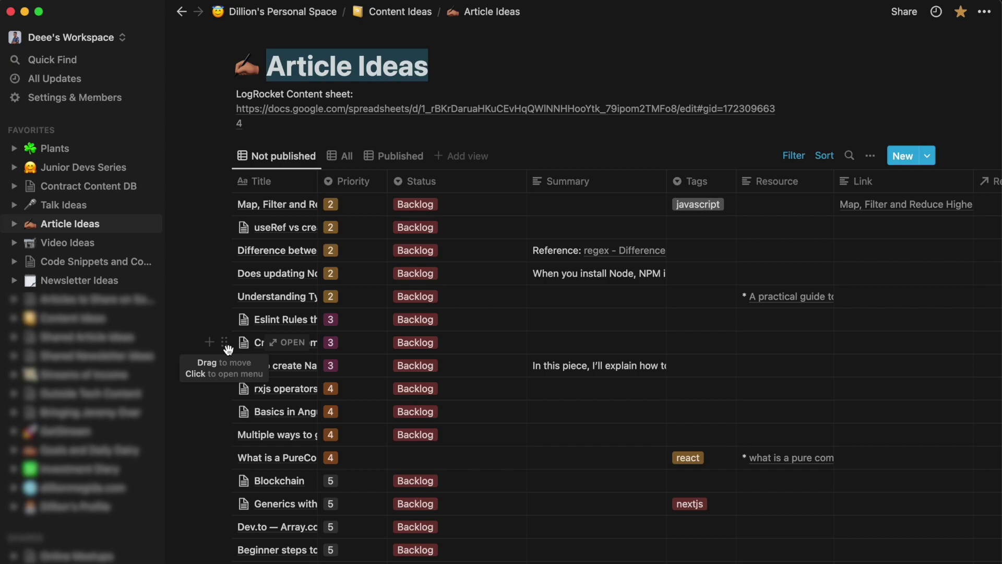
Open Talk Ideas, check the published talk's Status options unchanged, then return to Article Ideas
left_click(86, 205)
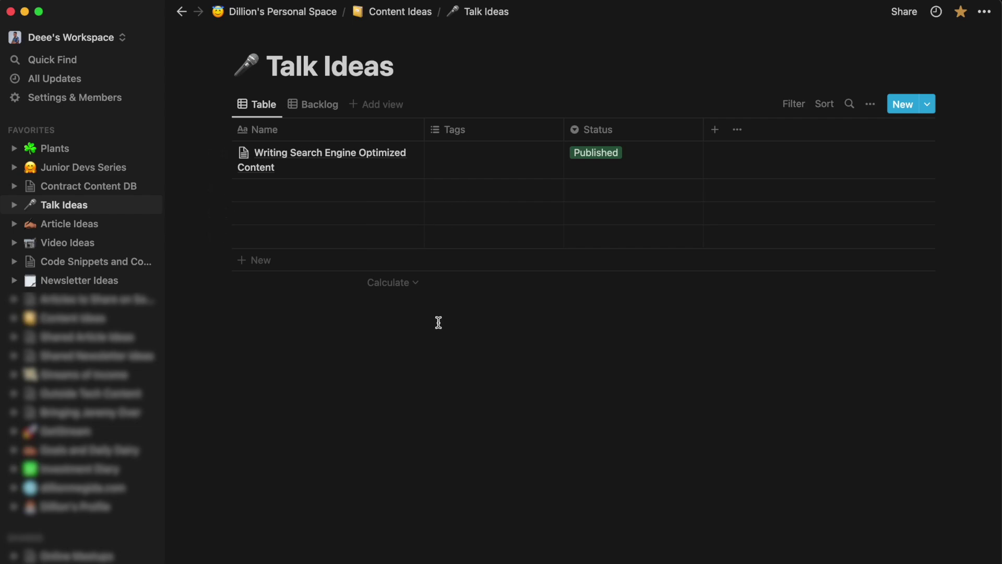
left_click(656, 165)
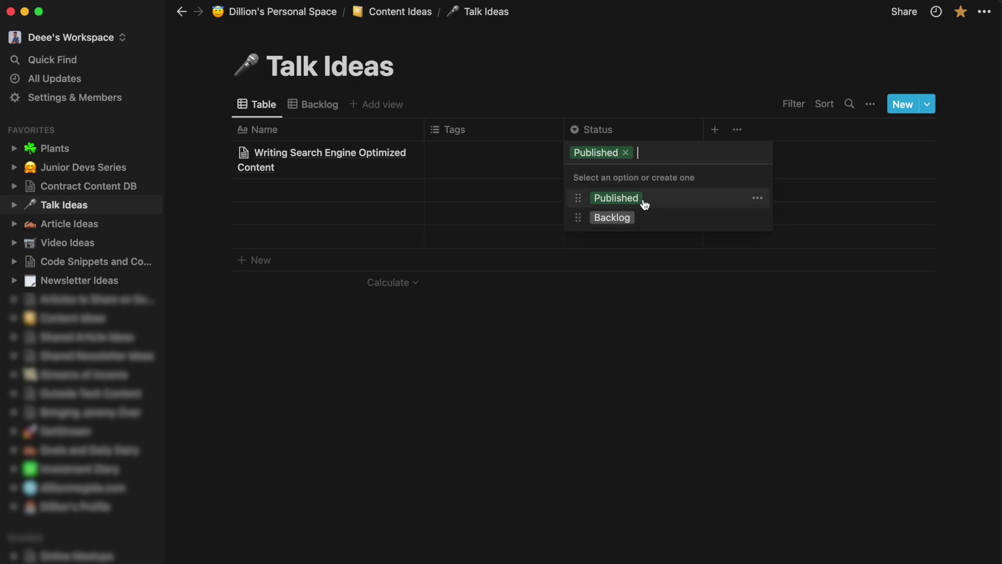
key("Escape")
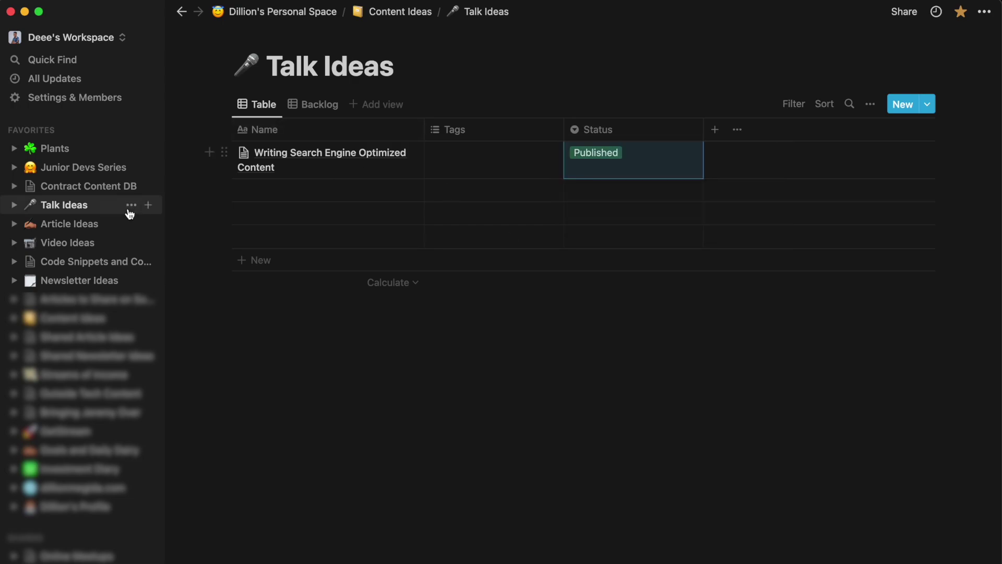
left_click(89, 226)
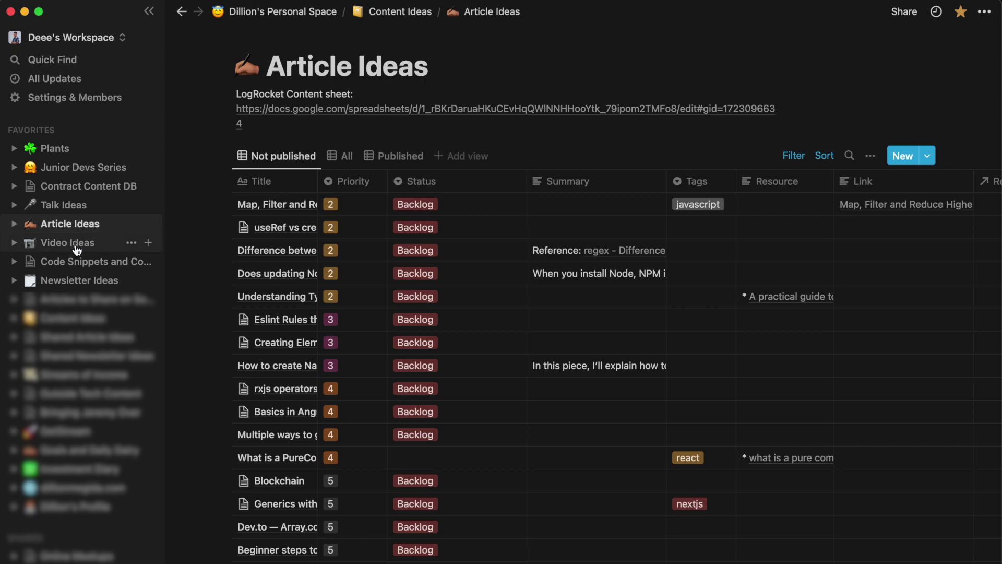
Open Video Ideas and browse its All view of every video idea
left_click(78, 245)
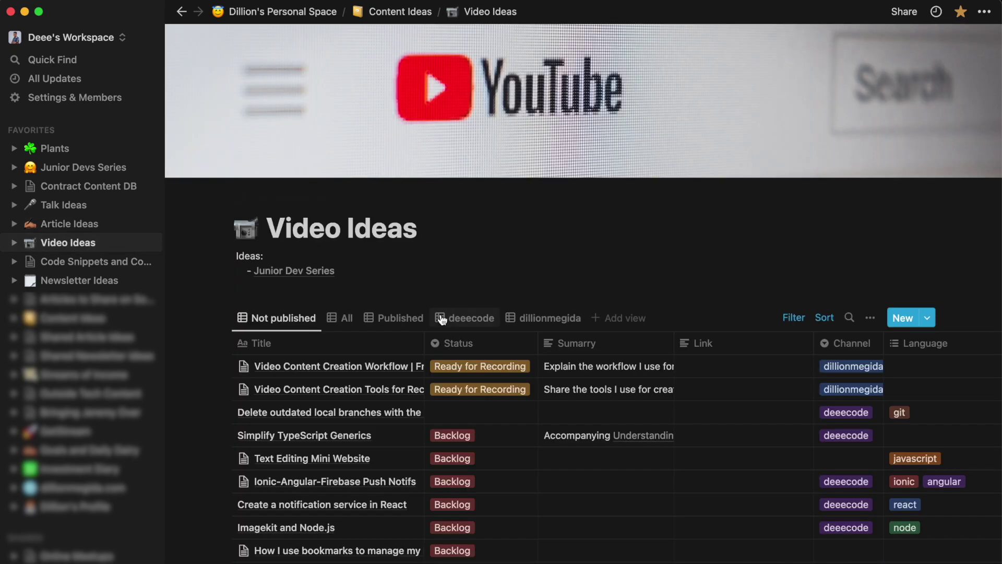
left_click(344, 318)
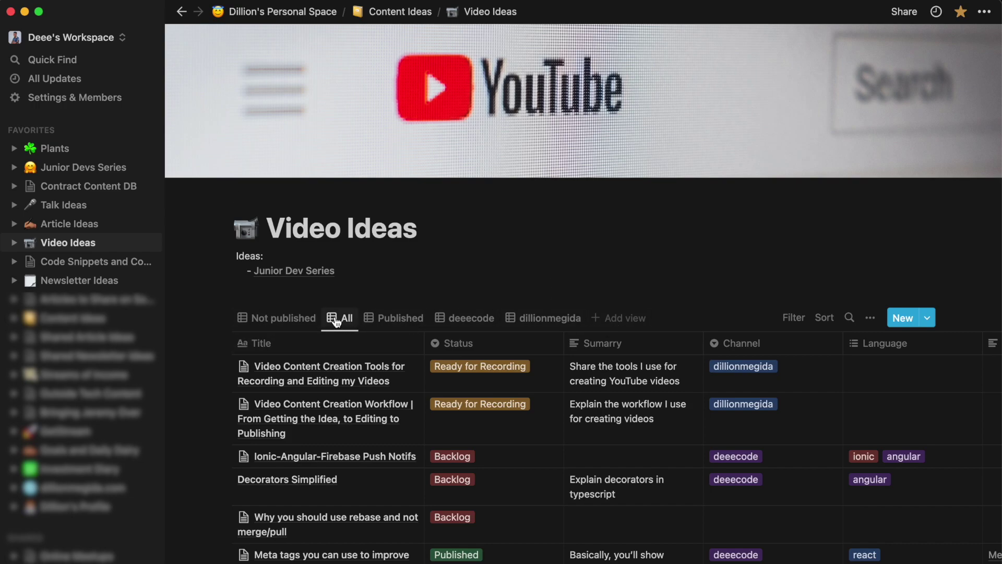
scroll(389, 425, "down", 20)
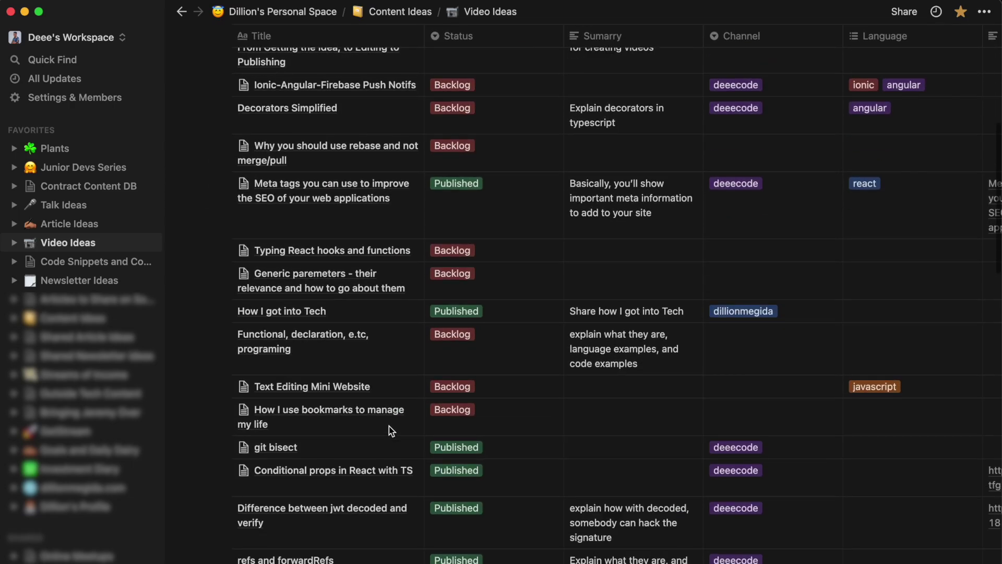
scroll(389, 426, "up", 20)
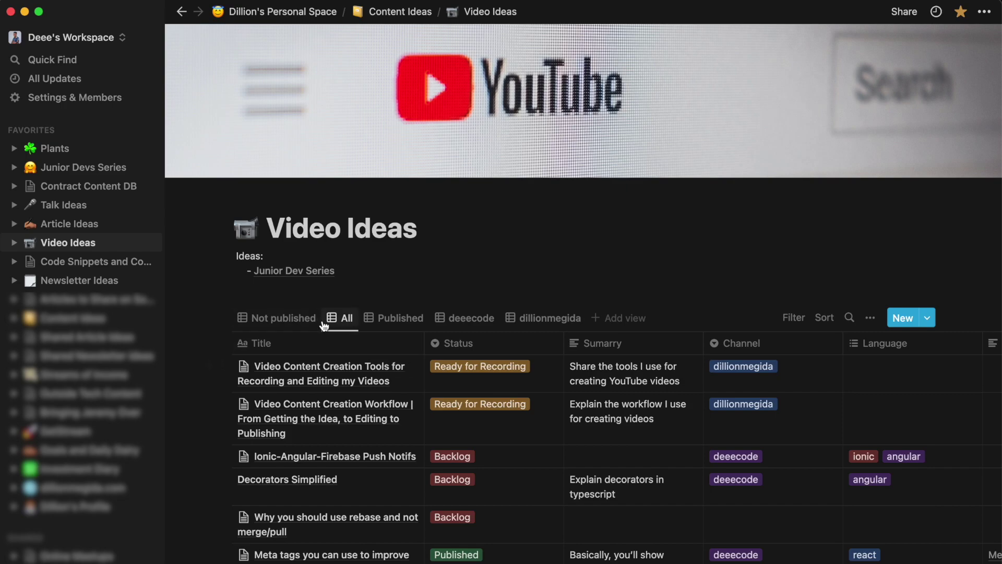
In Not published, show the Priority and Status filters and check a Status cell, then switch to Published
left_click(283, 323)
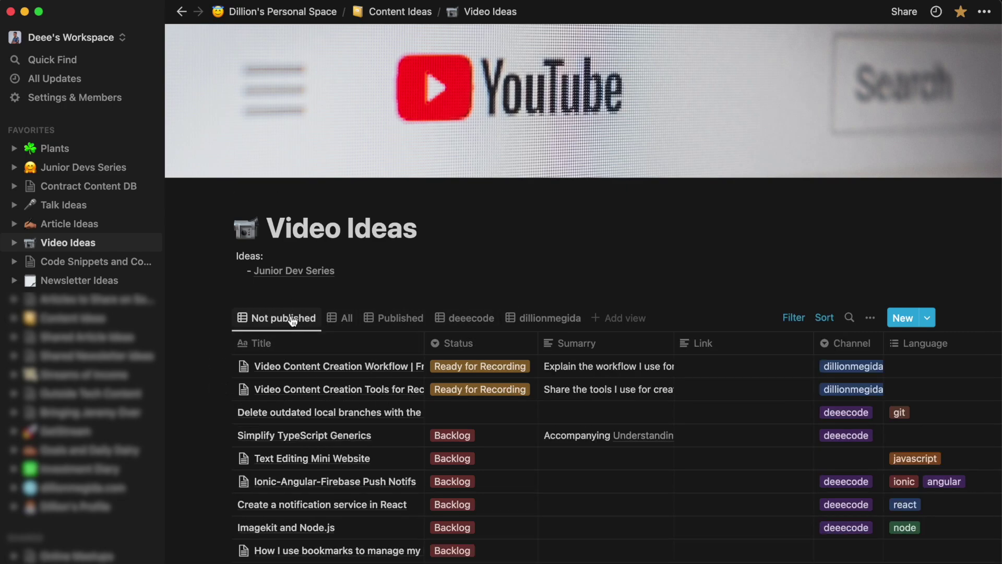
left_click(794, 318)
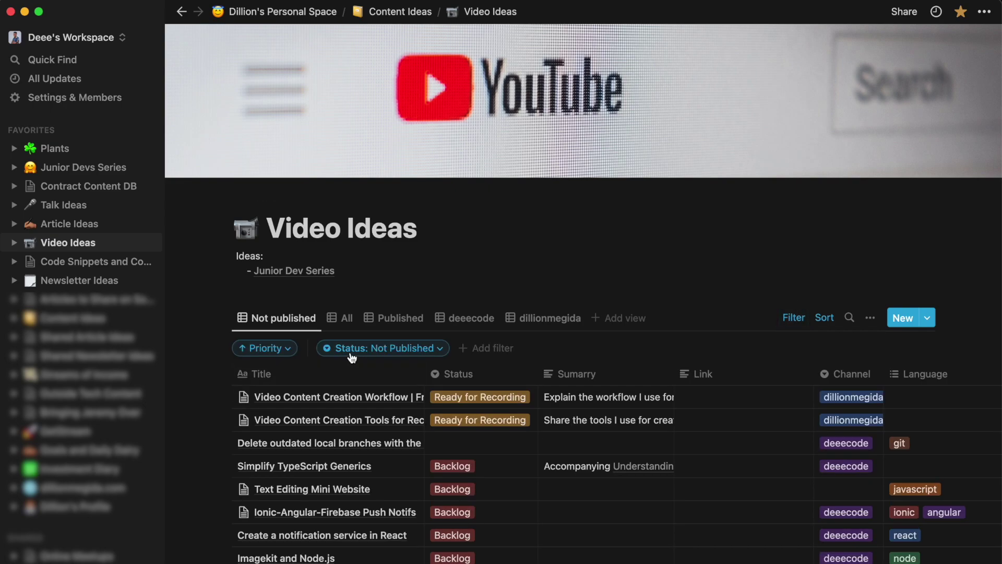
left_click(515, 442)
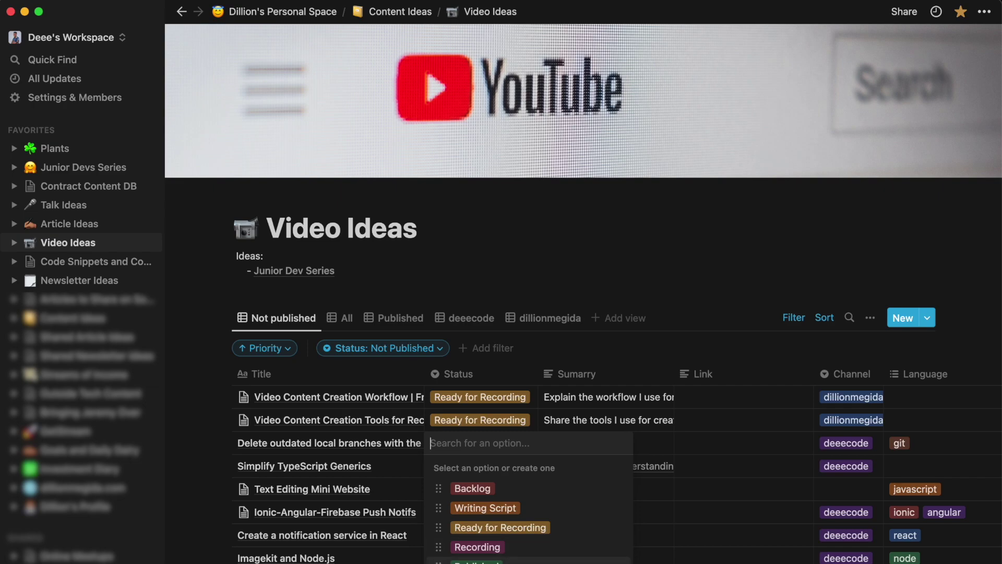
key("Escape")
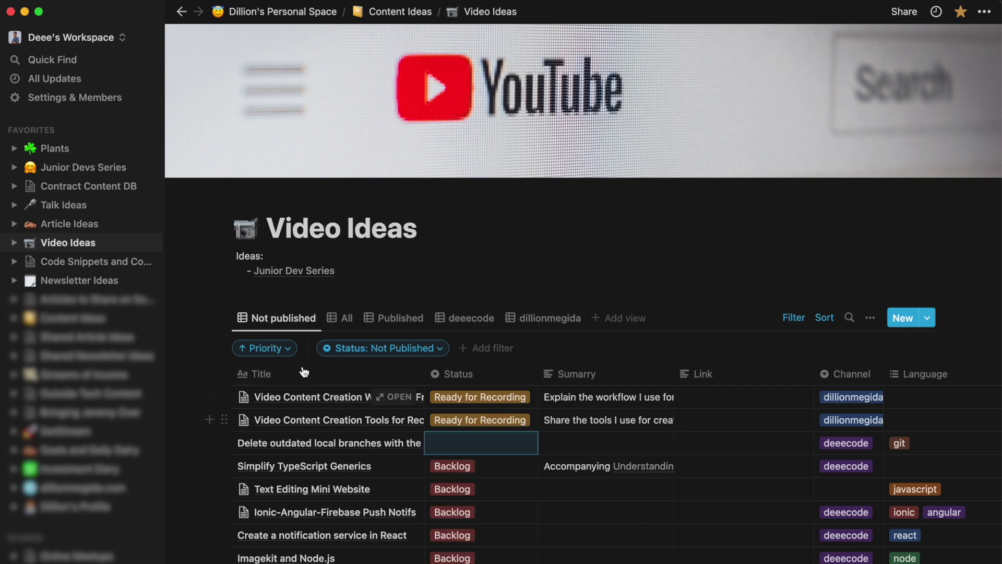
left_click(409, 319)
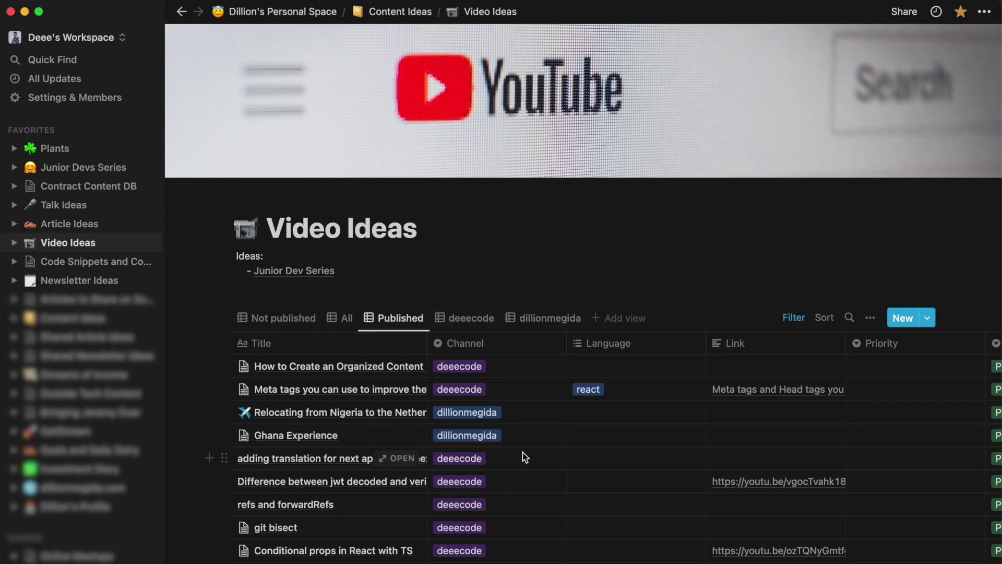
Switch between the deeecode and dillionmegida channel views, scrolling through the deeecode videos
left_click(455, 319)
left_click(549, 322)
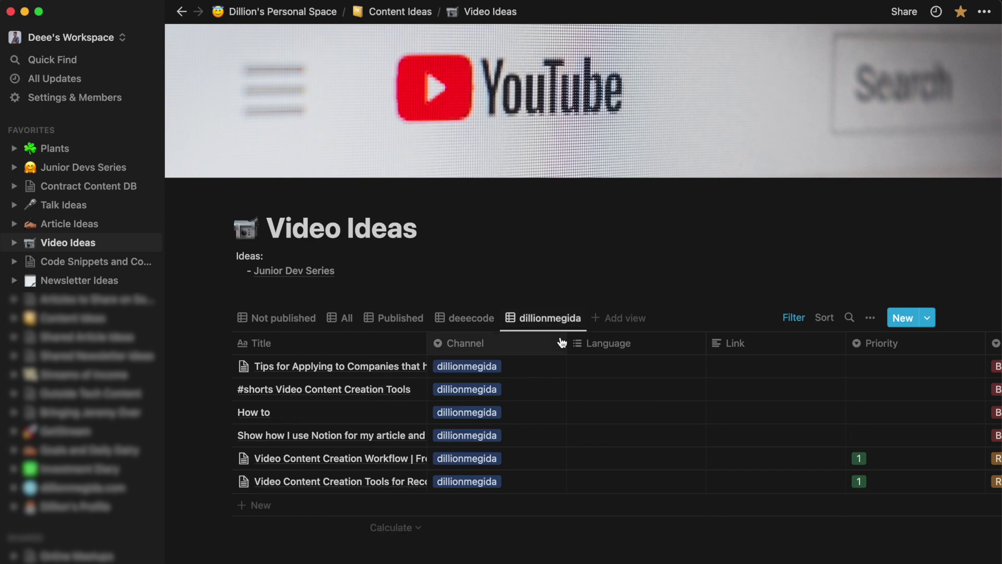
left_click(462, 323)
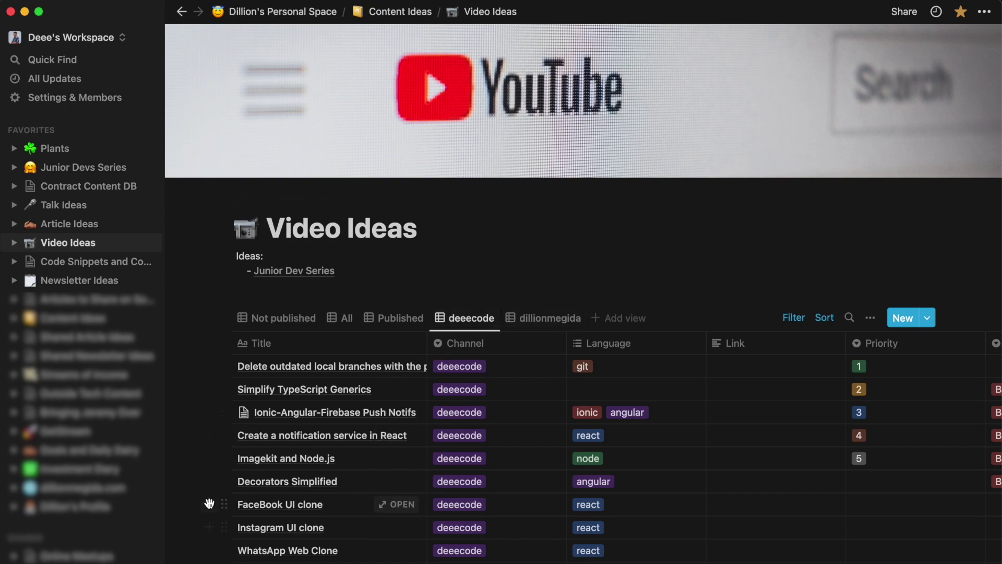
scroll(277, 520, "down", 5)
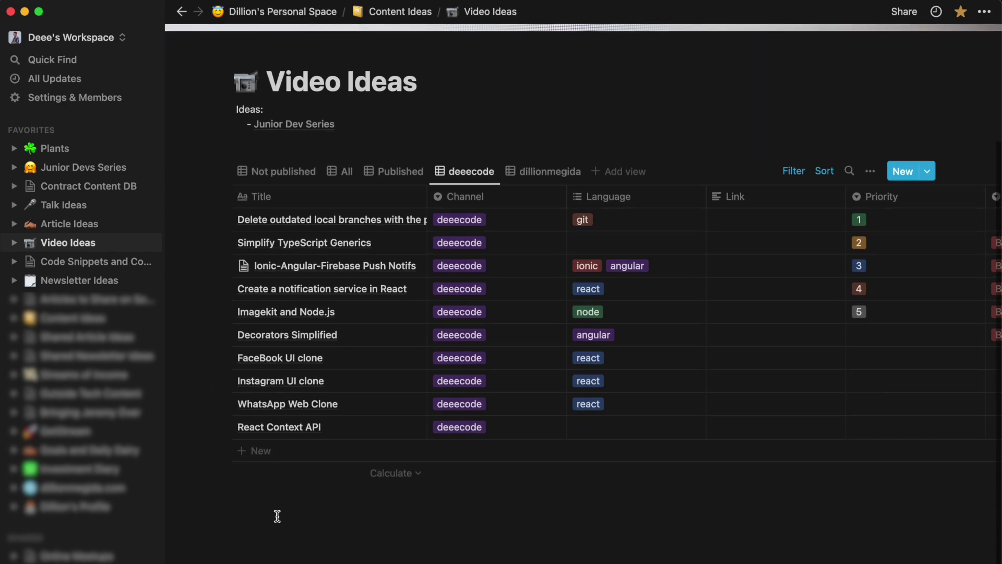
scroll(275, 515, "up", 5)
Return to the dillionmegida view and preview the video idea about using Notion
left_click(543, 305)
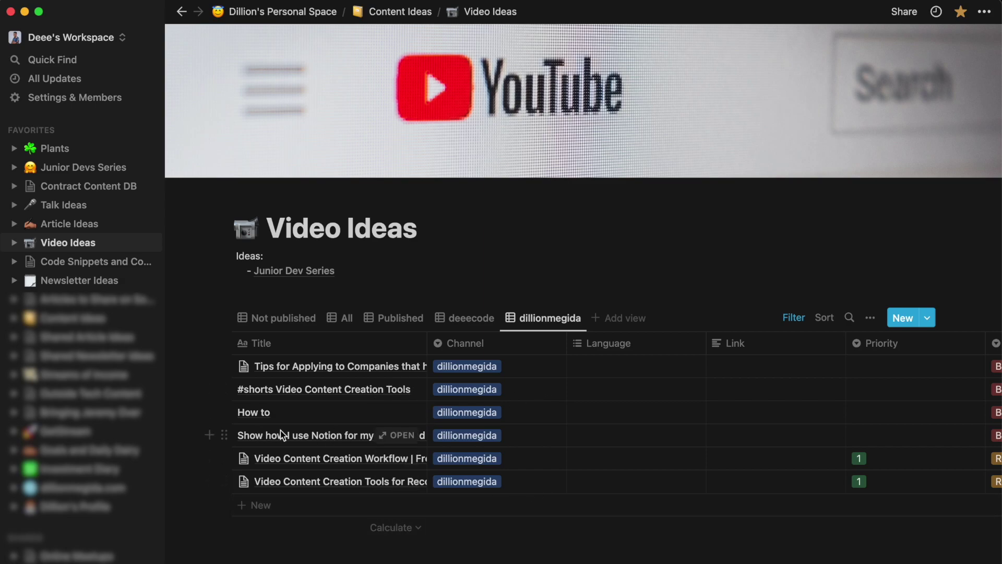
left_click(399, 435)
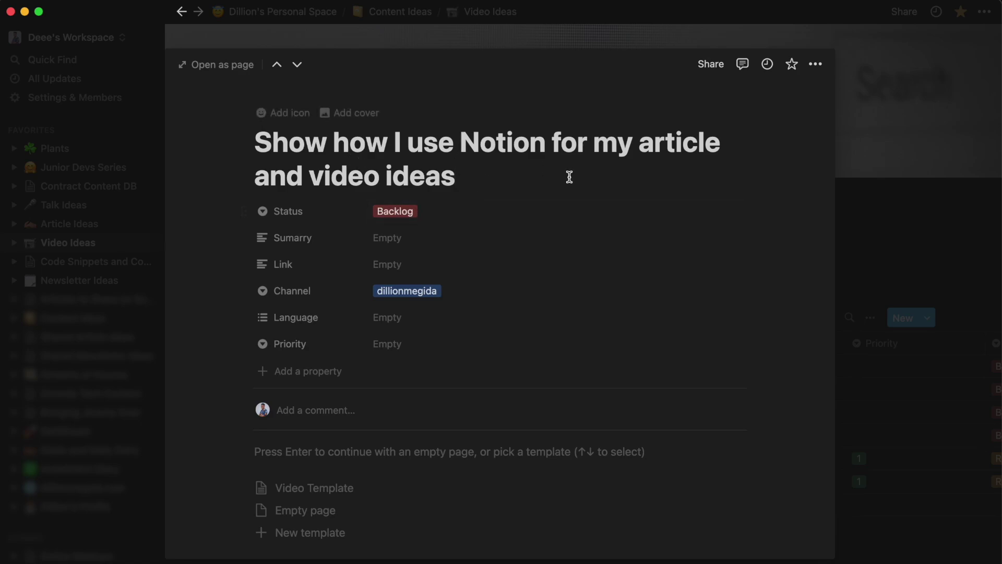
left_click(884, 187)
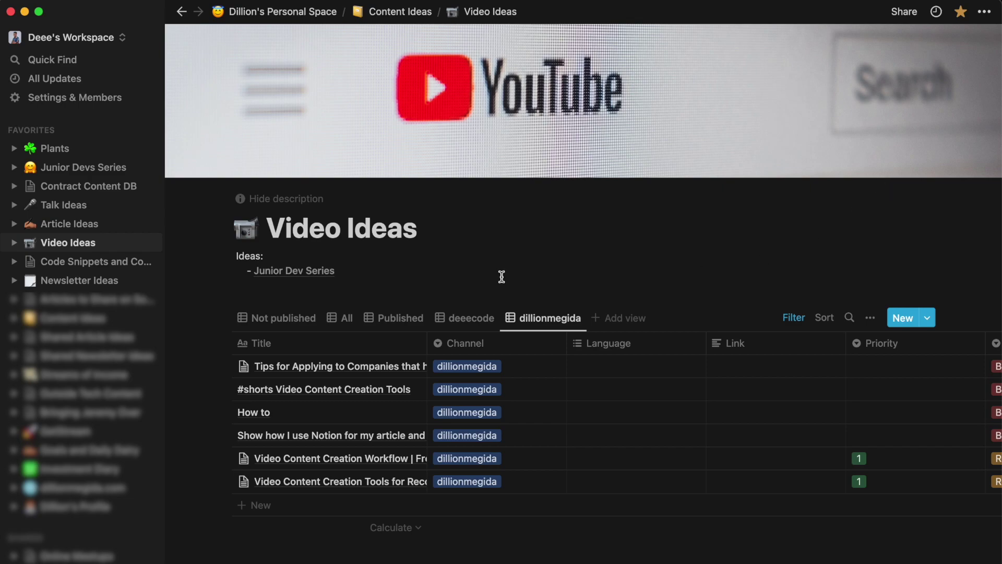
Open the Code Snippets and Content Ideas database and scroll through its table
left_click(75, 263)
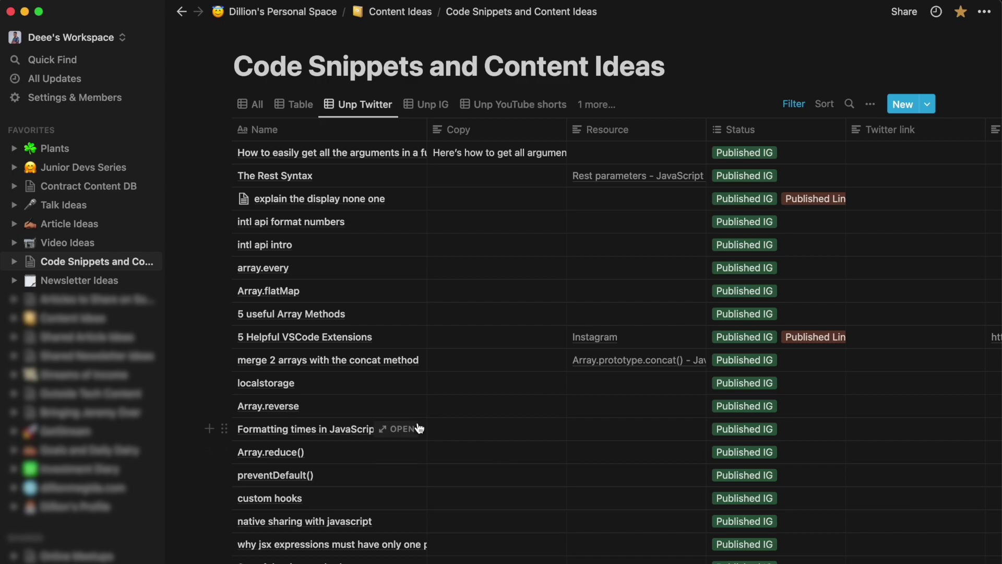
scroll(417, 425, "down", 5)
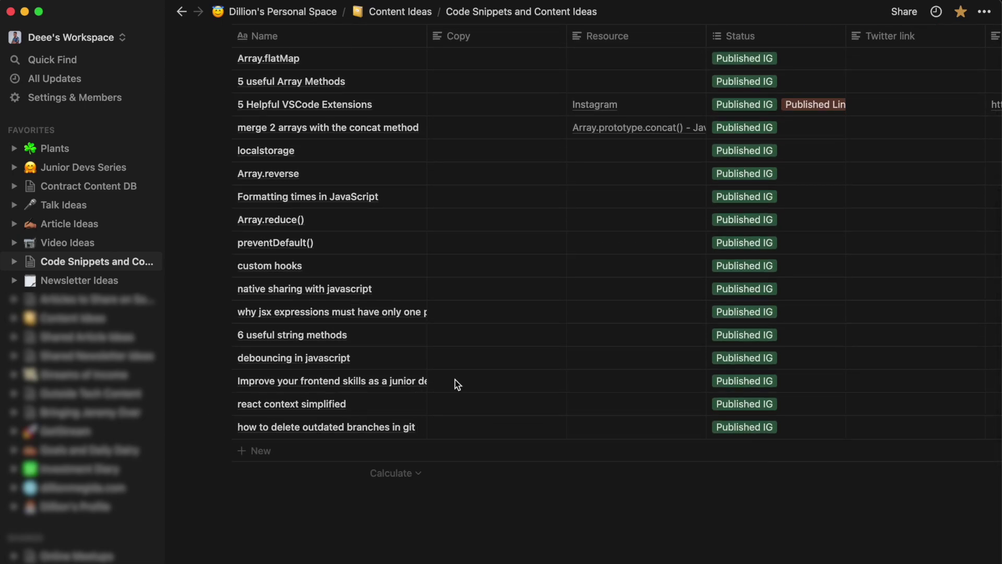
scroll(490, 305, "up", 5)
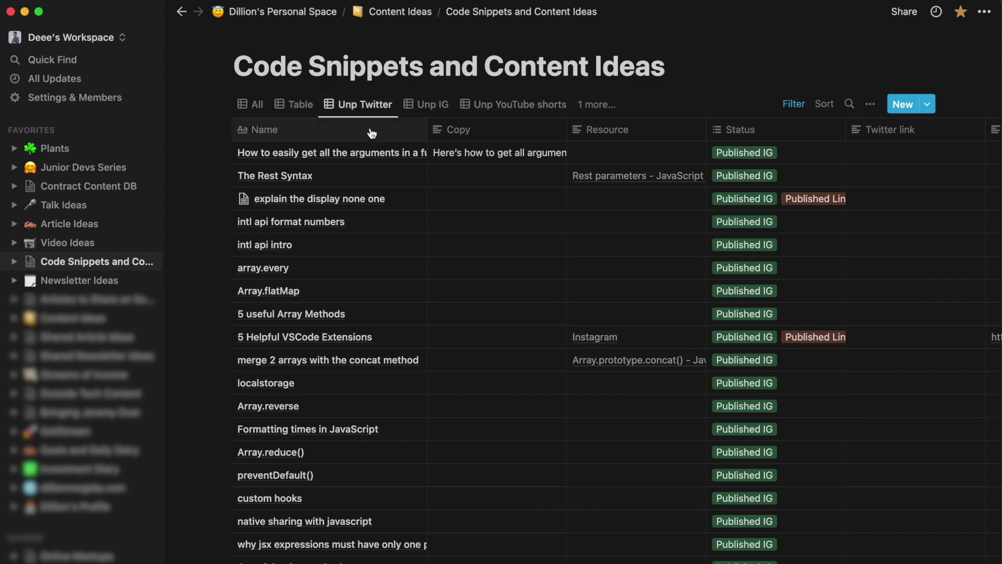
Scroll the table again, switch to the Unp YouTube shorts view and list all six views
scroll(566, 431, "down", 1)
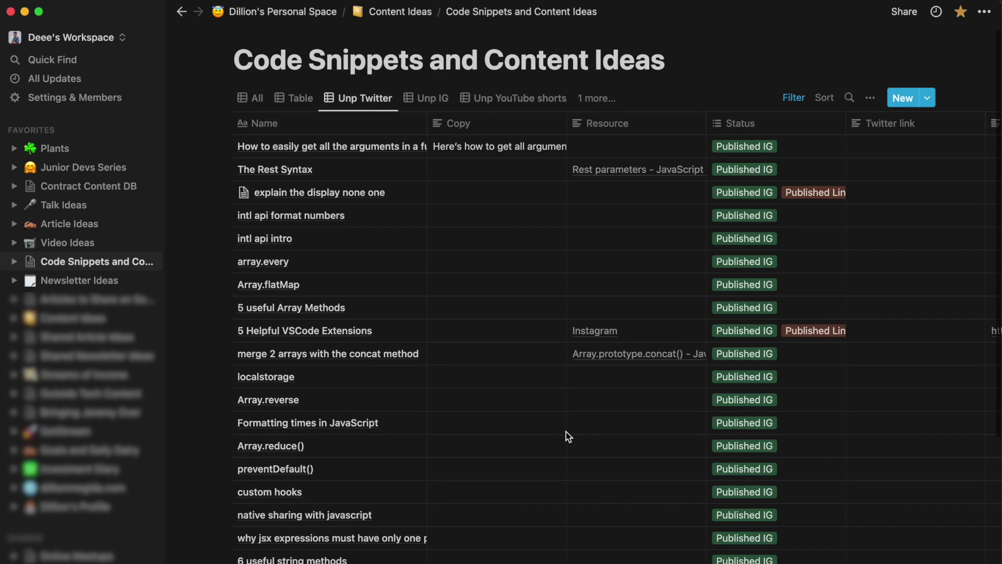
scroll(746, 353, "down", 5)
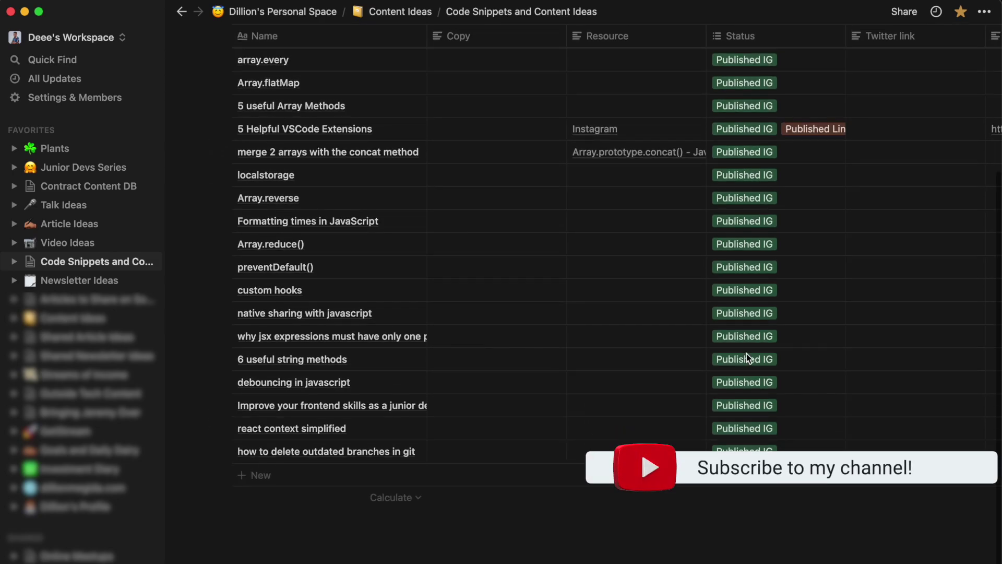
scroll(761, 328, "up", 5)
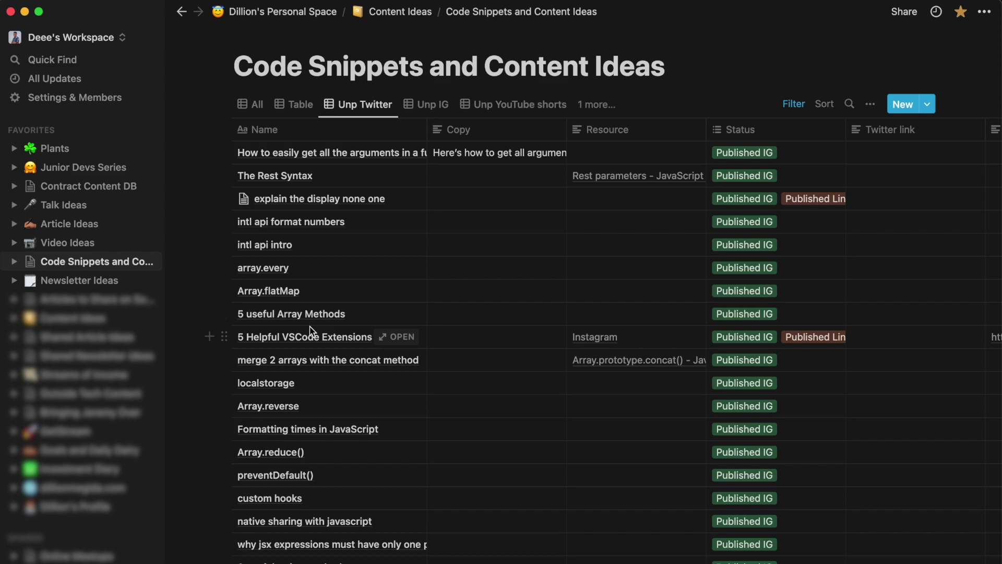
left_click(513, 111)
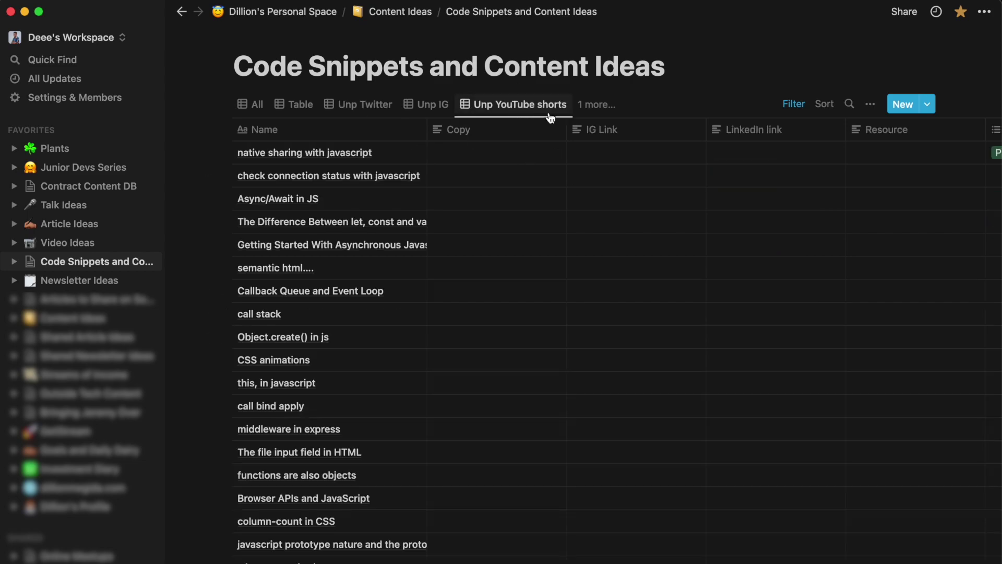
left_click(599, 107)
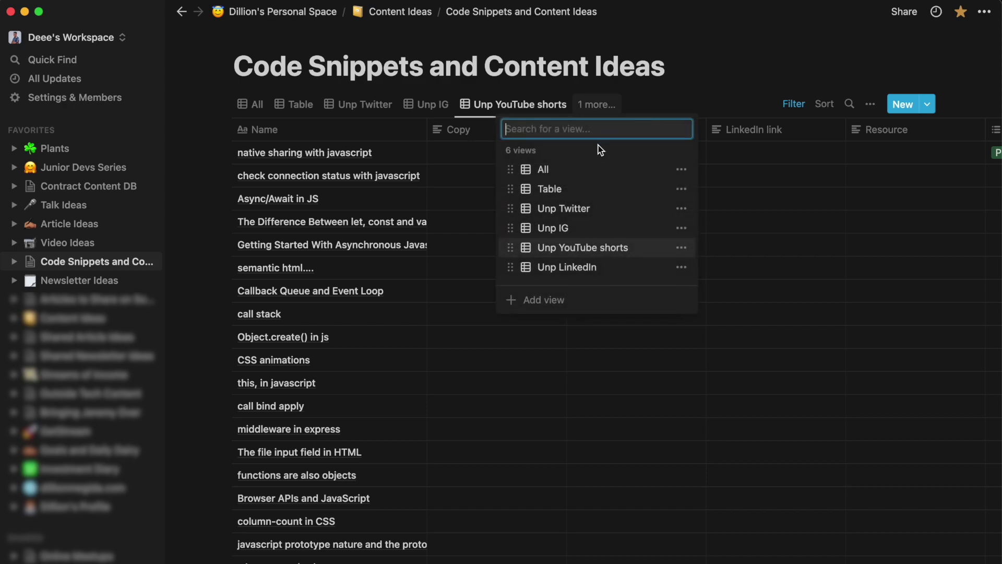
Browse the Newsletter Ideas page, then return to the Article Ideas database
left_click(671, 109)
left_click(99, 281)
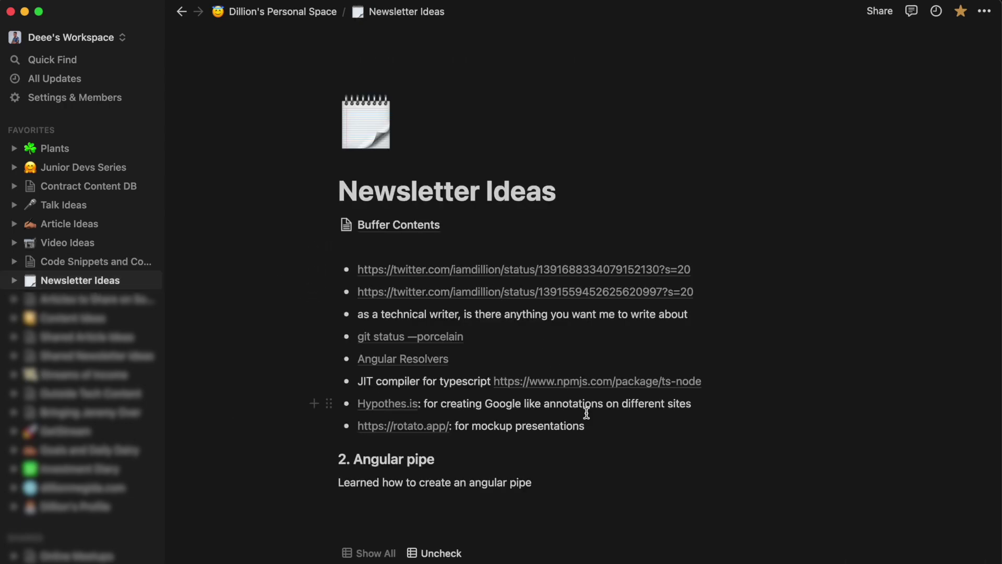
scroll(586, 414, "down", 6)
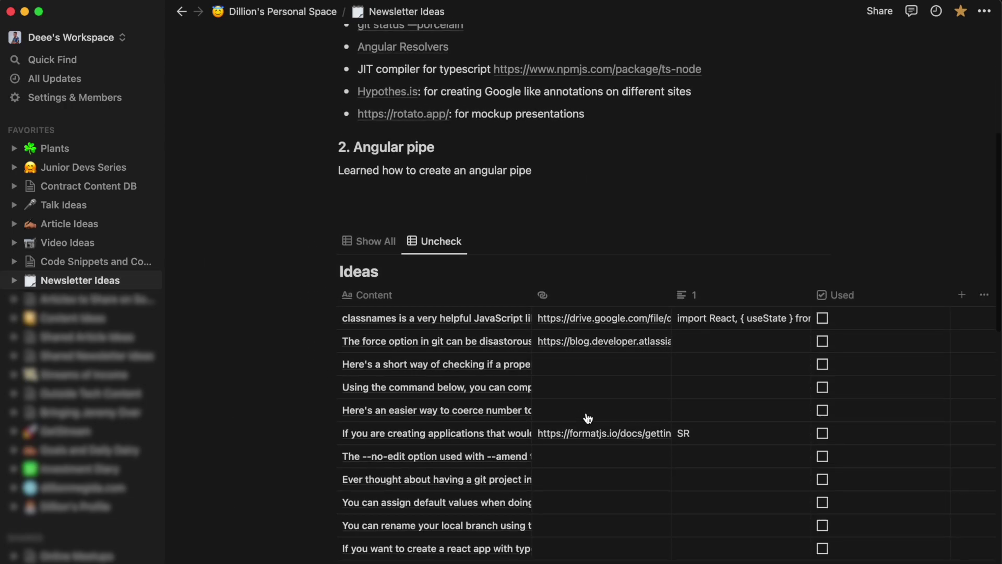
scroll(451, 434, "down", 4)
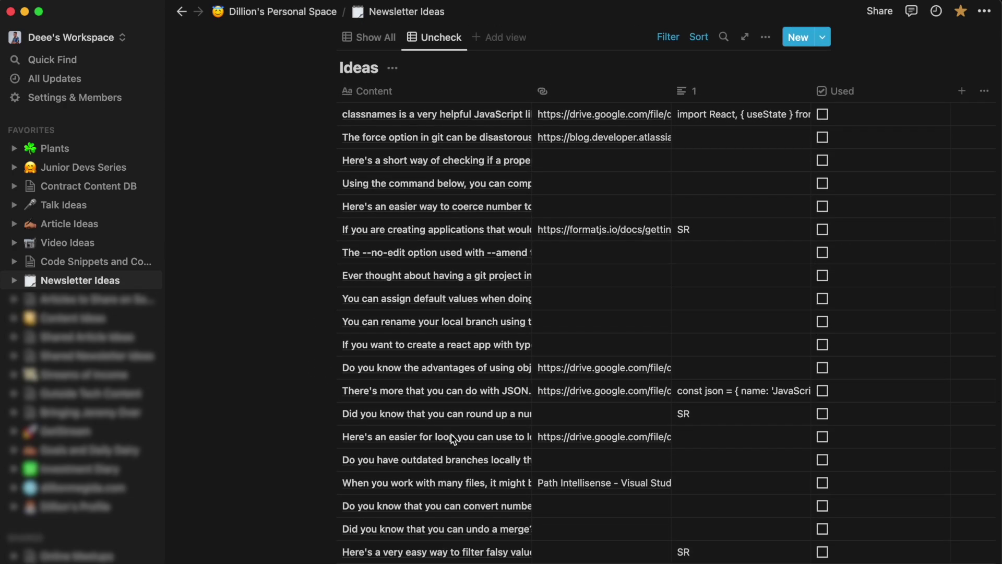
scroll(586, 331, "up", 9)
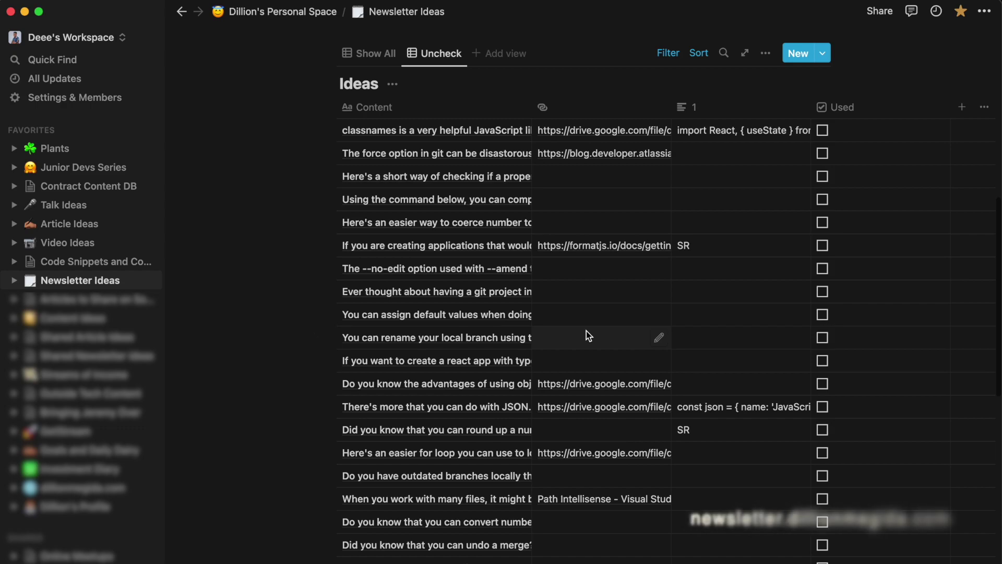
scroll(587, 331, "up", 1)
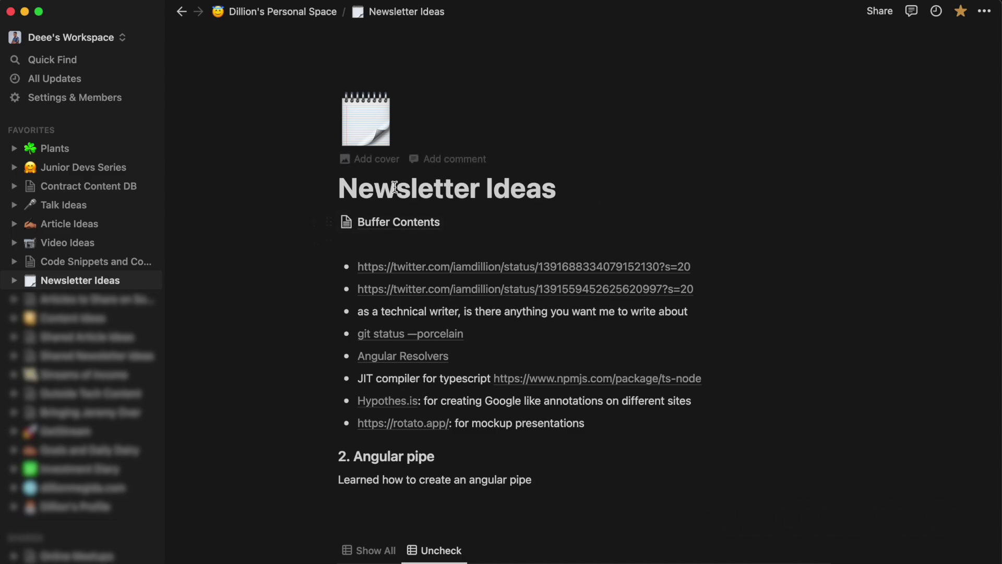
left_click(86, 225)
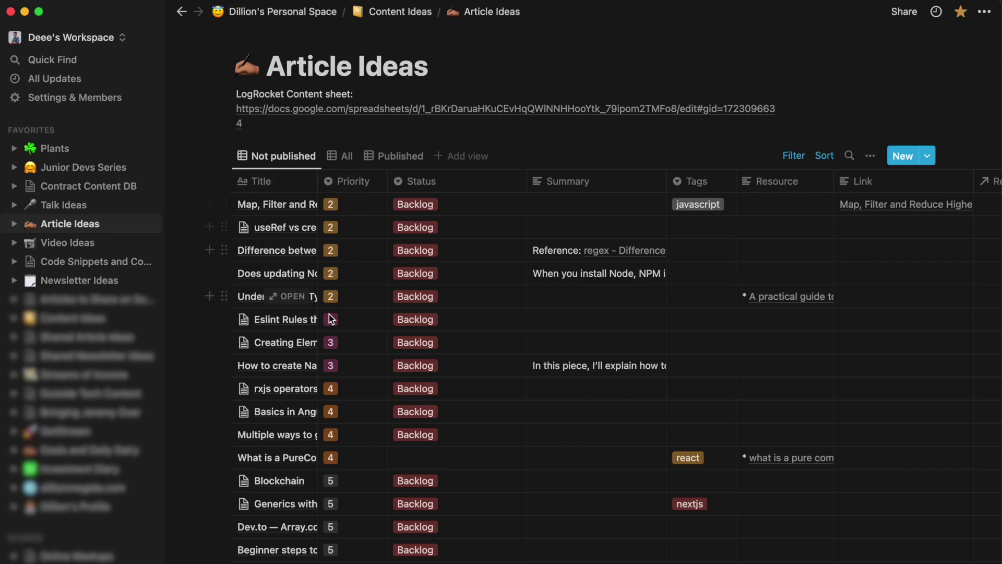
Narrow the Title column and scroll to the bottom of the 38 unpublished ideas
left_click_drag(317, 181, 300, 186)
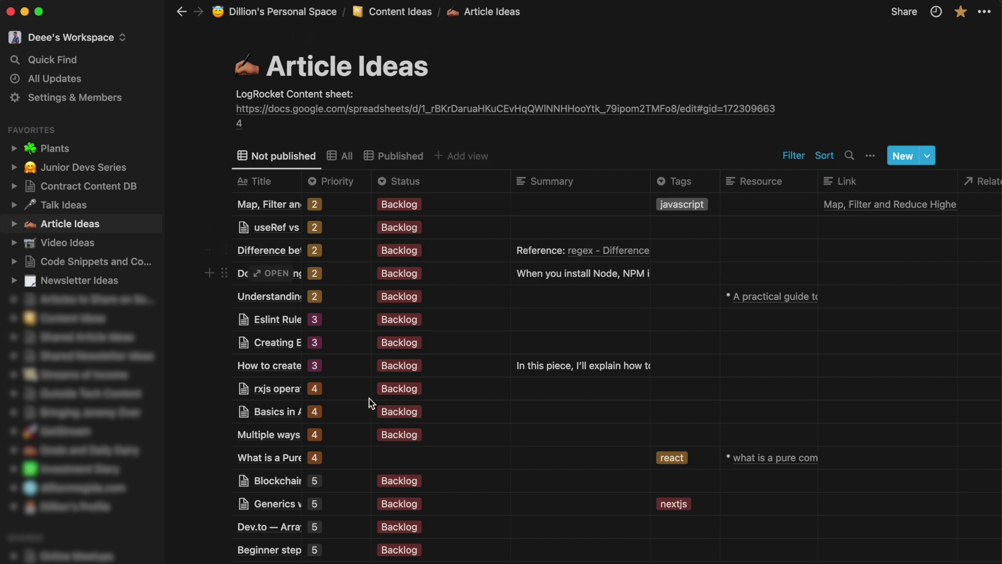
scroll(367, 427, "down", 5)
scroll(368, 440, "down", 7)
scroll(367, 440, "up", 12)
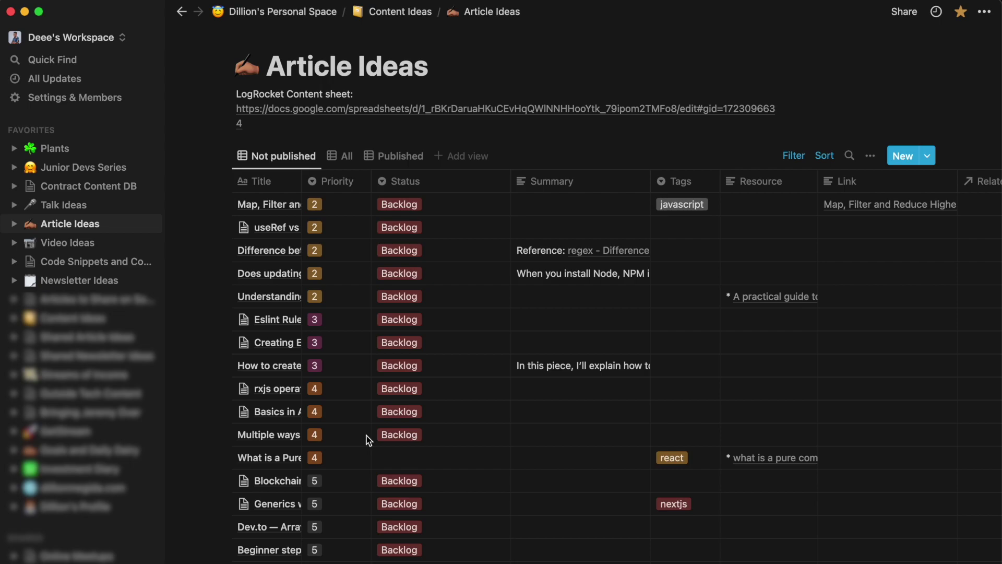
scroll(368, 440, "down", 12)
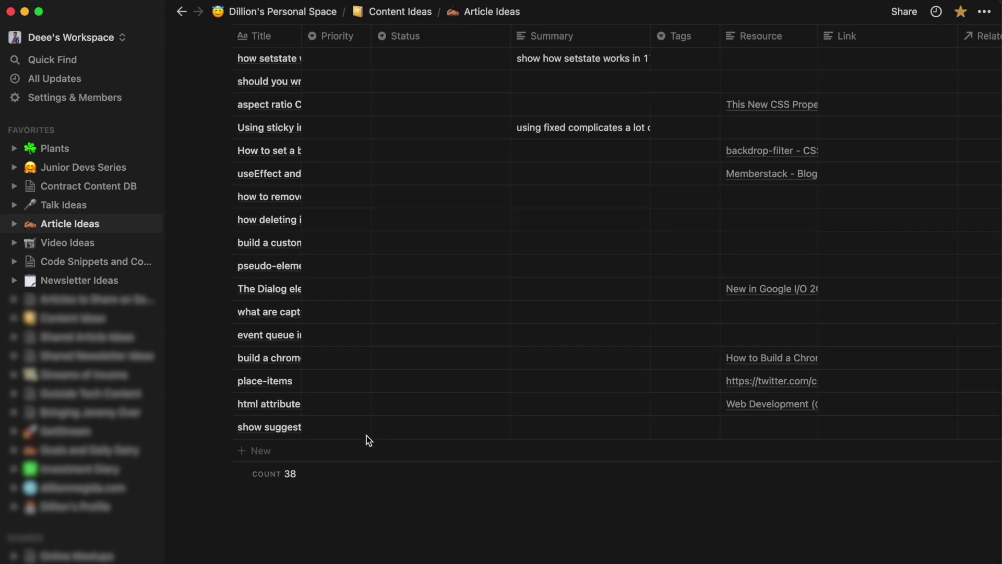
Add a table entry titled 'make an article for how you use notion' and open its page
left_click(253, 450)
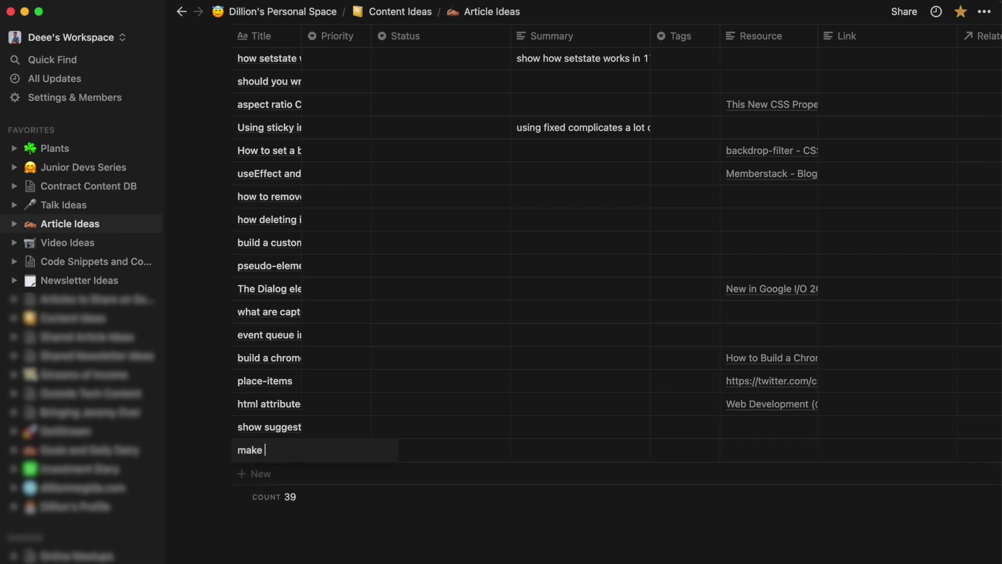
type("make an artricle for how you use notif")
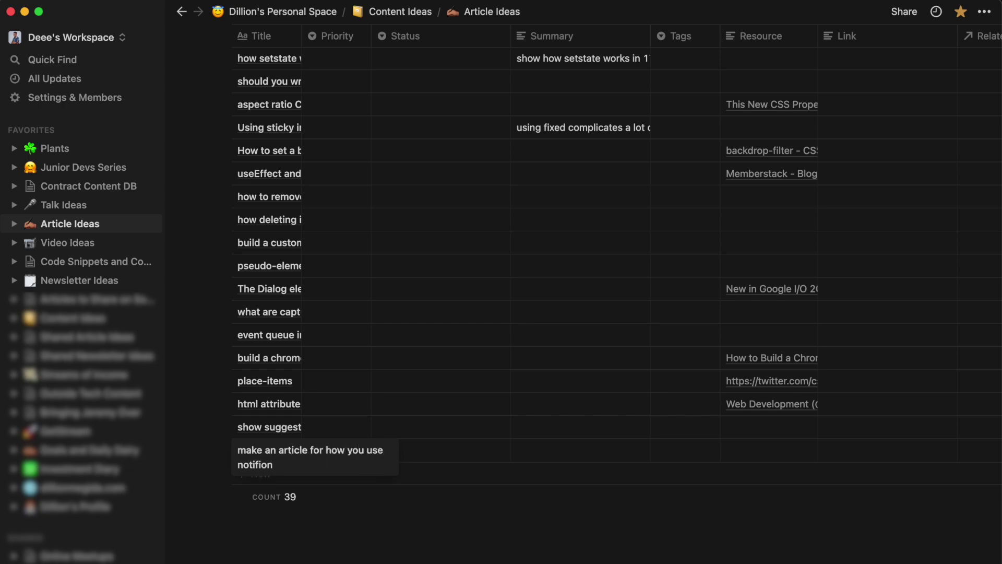
type("io")
key("Escape")
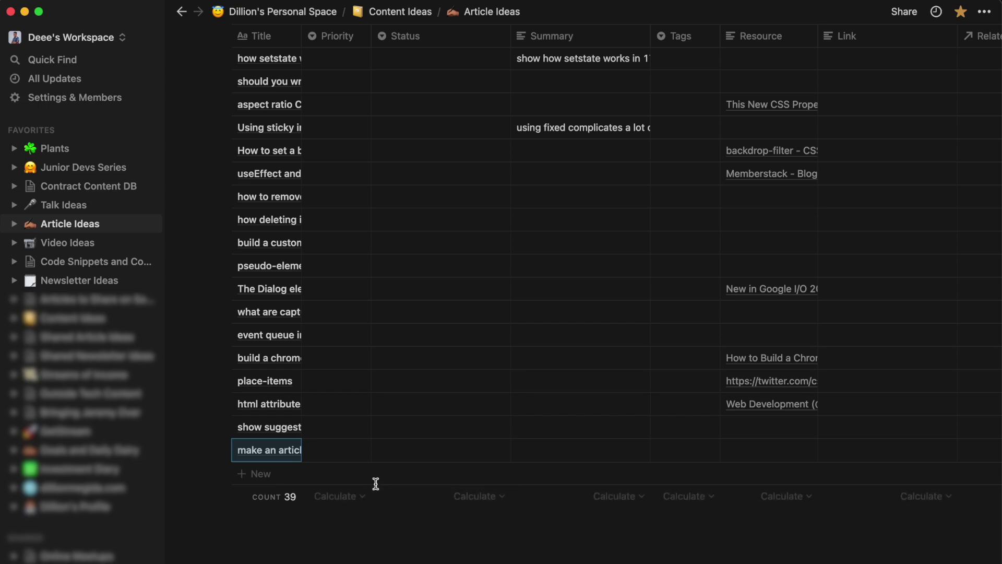
left_click(276, 449)
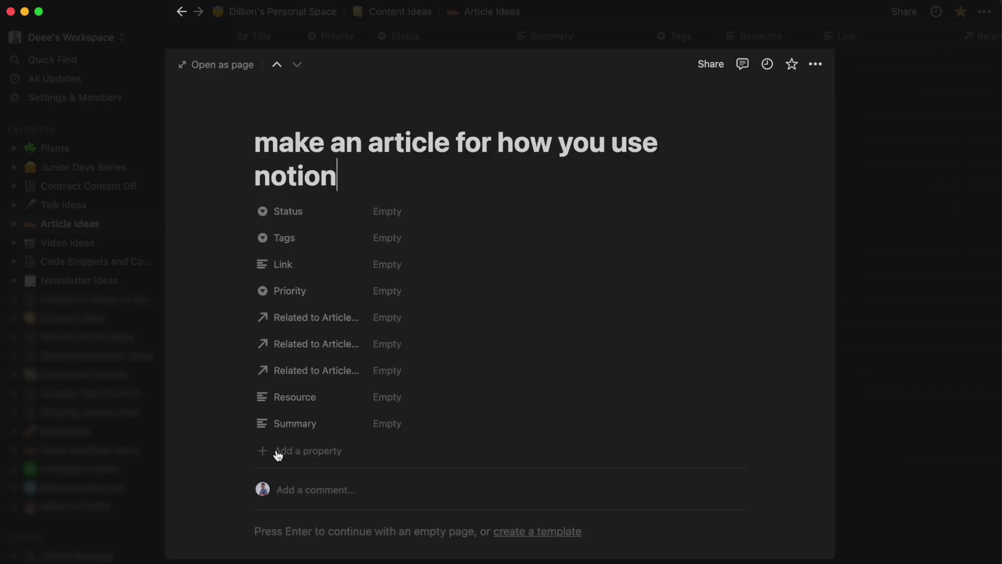
Type four lines of scratch text into the new page's body
key("Return")
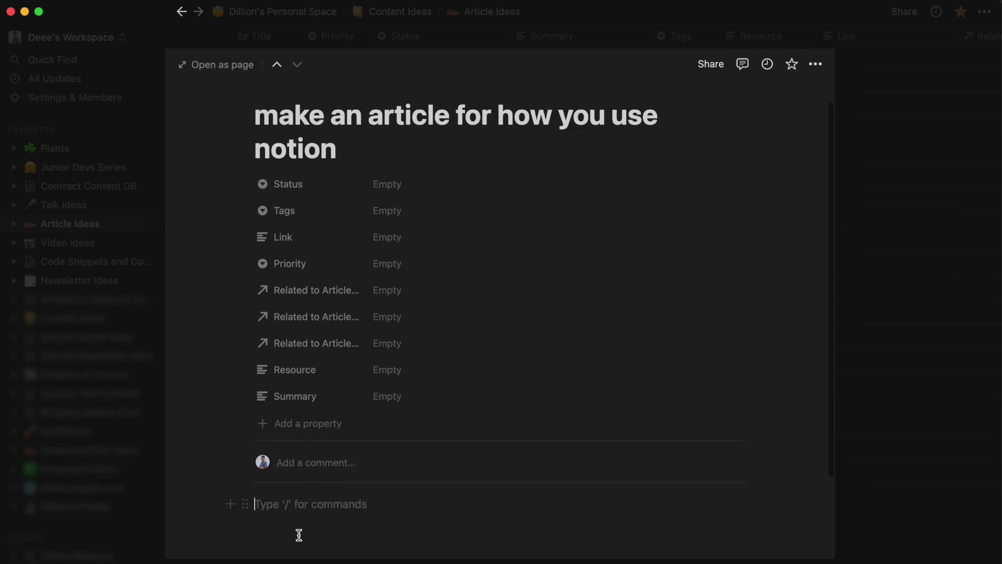
type("fadfadfadfafadfad")
key("Return")
type("dfasdfasdfafa")
key("Return")
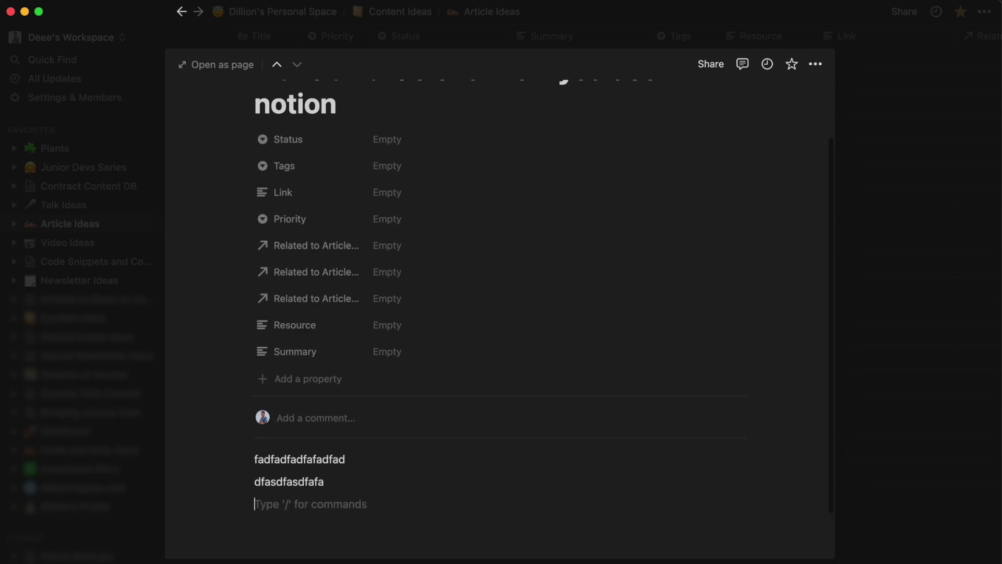
type("refernce")
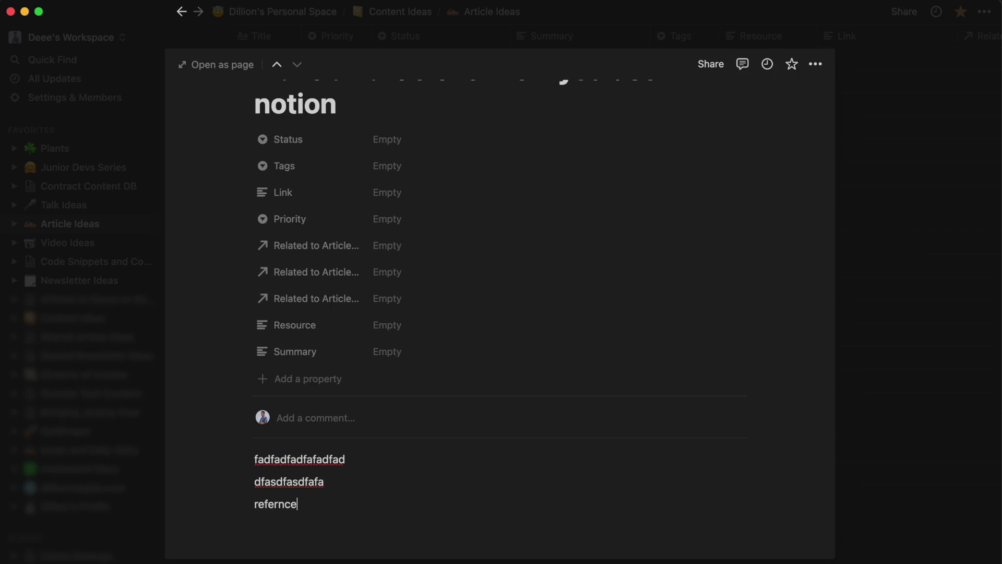
type("fadfasdfadfa")
key("Return")
type("fadfa")
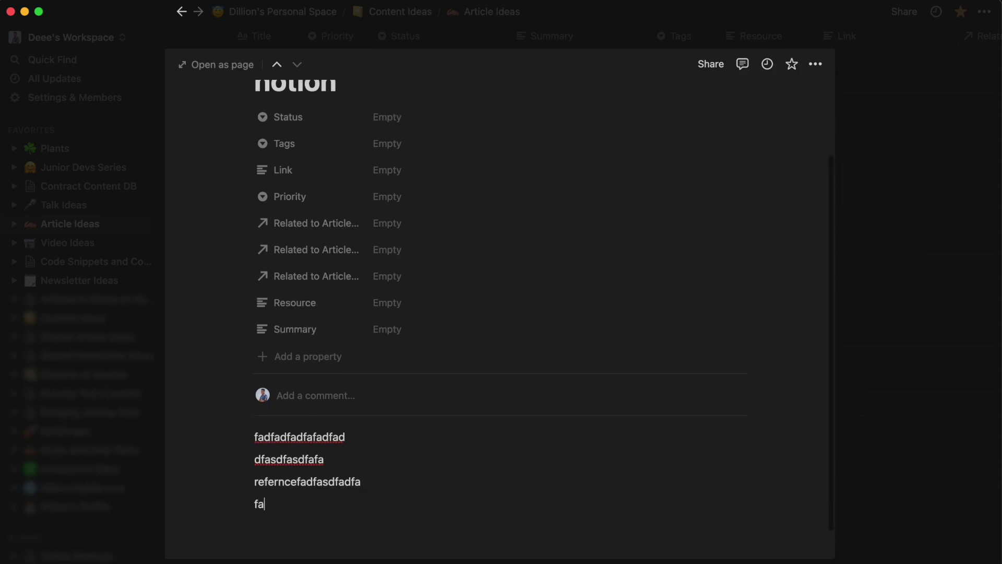
type("adfada")
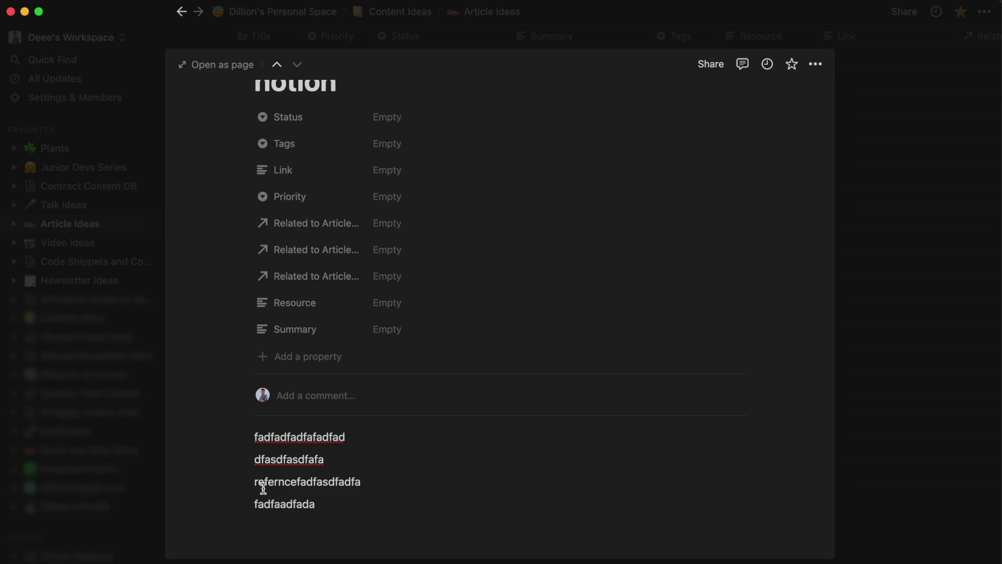
Delete all the scratch text, close the preview and reopen the new entry
left_click(258, 438)
key("super+a")
key("super+a")
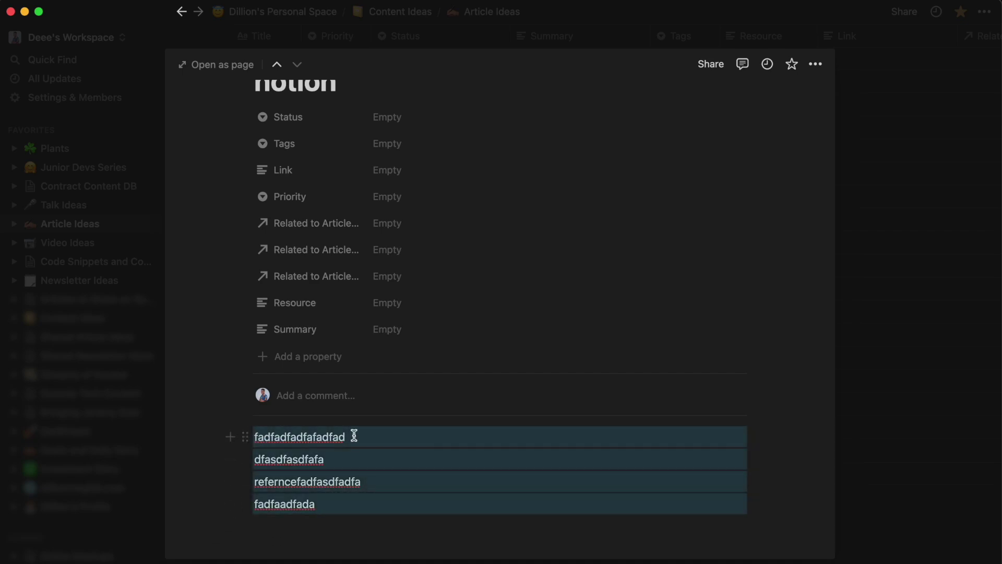
key("BackSpace")
scroll(547, 271, "up", 3)
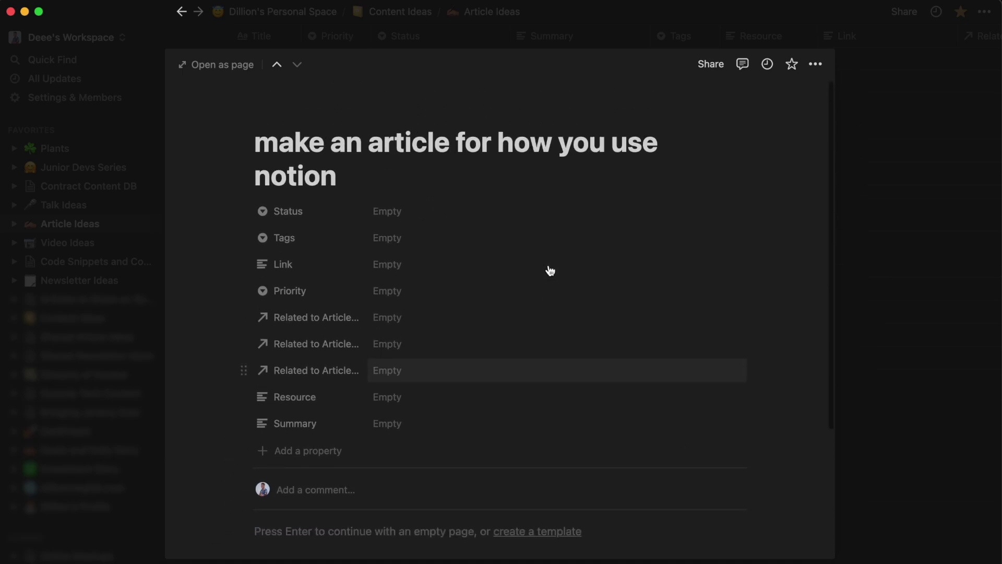
left_click(877, 367)
left_click(267, 451)
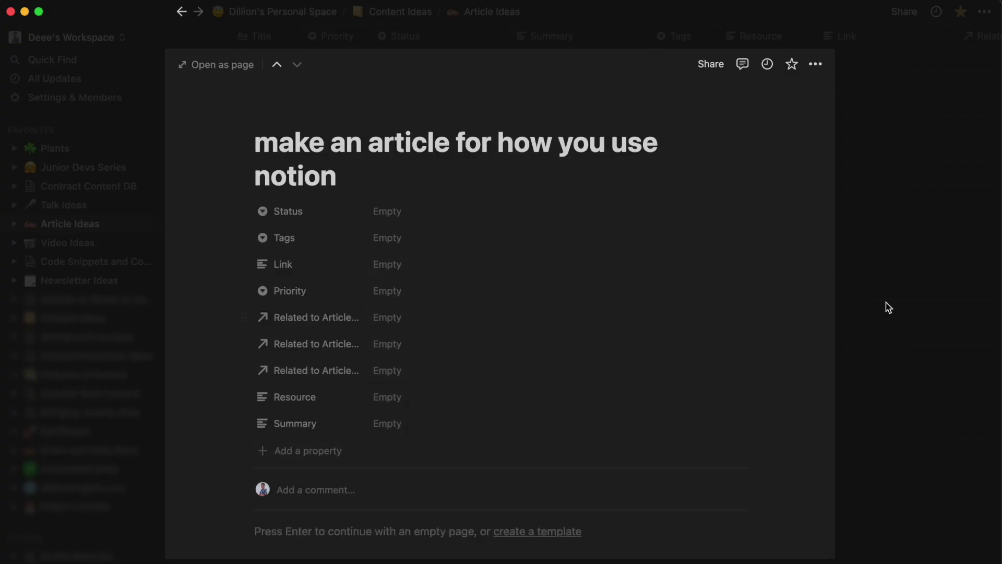
Close the entry preview and switch to the Published articles view
left_click(927, 312)
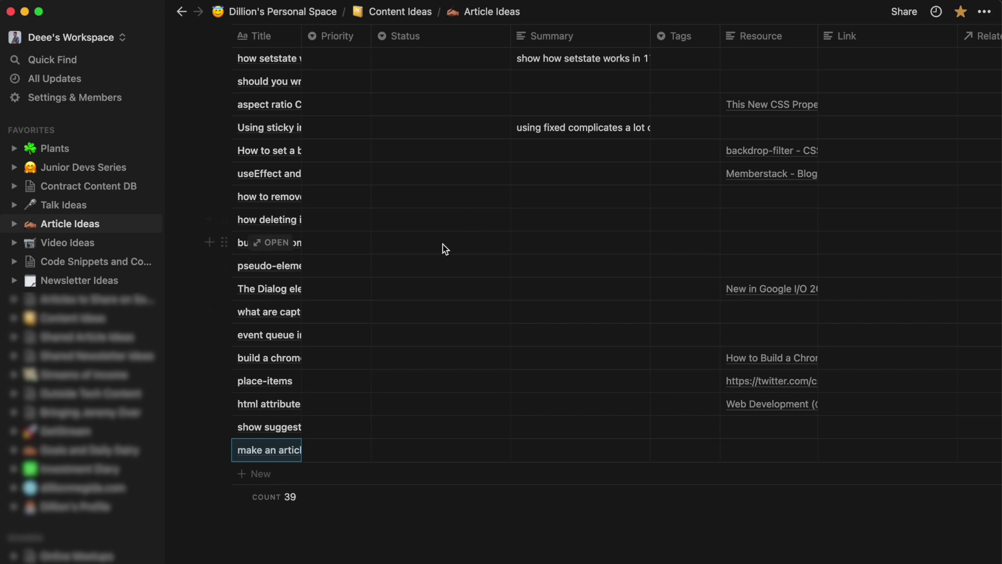
scroll(442, 245, "up", 10)
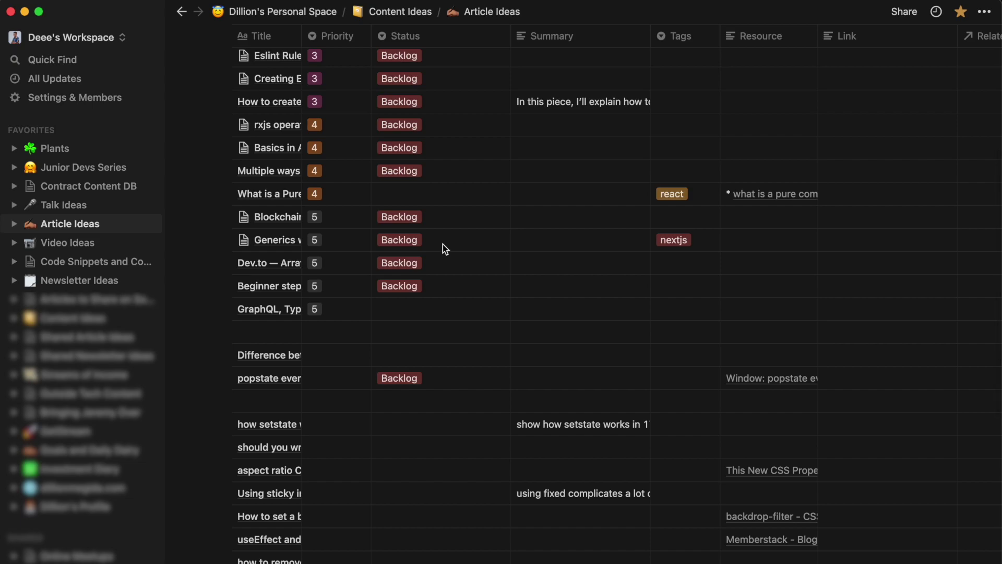
scroll(443, 244, "up", 7)
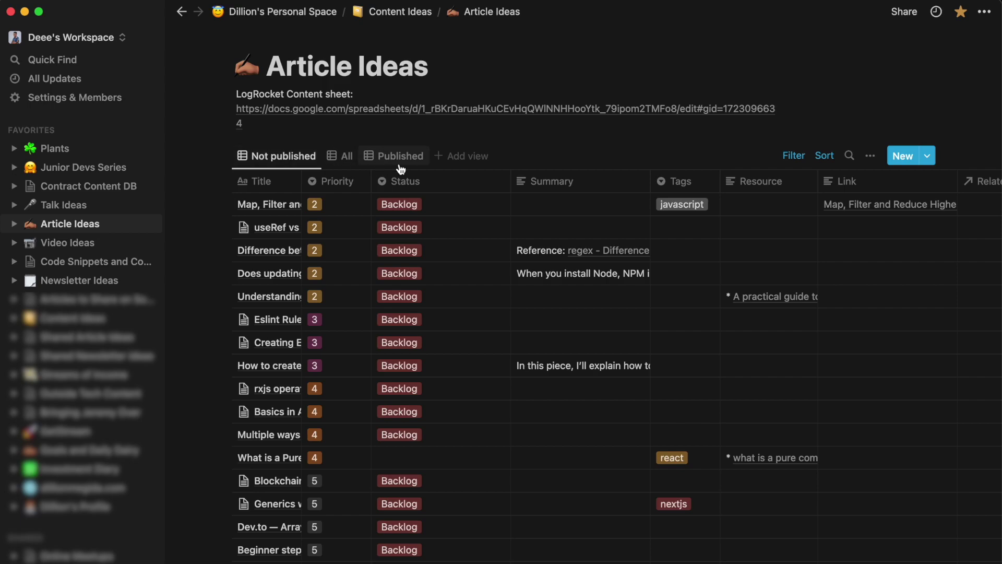
left_click(386, 156)
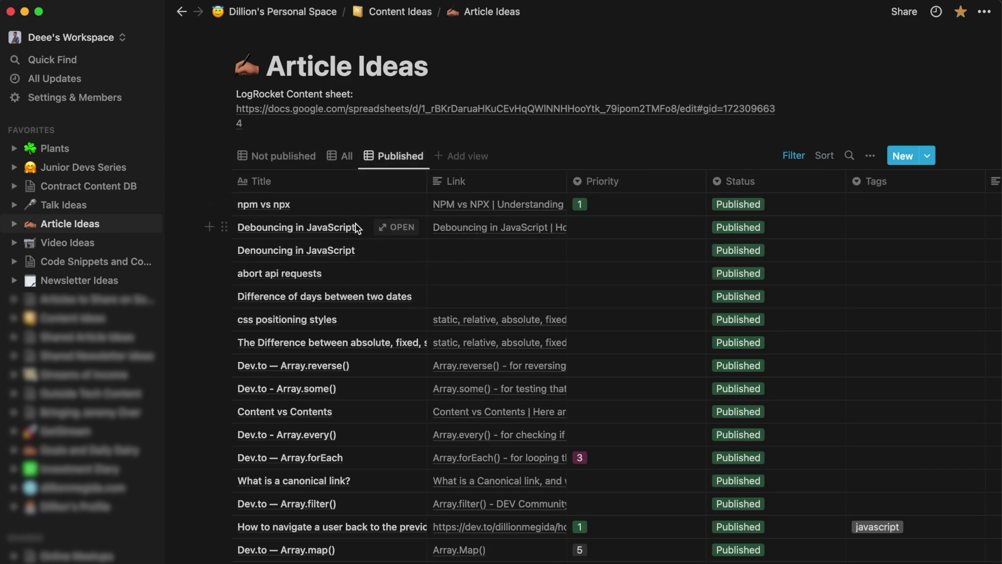
Widen then narrow the Published view's Title column, then return to Not published
left_click(430, 188)
left_click_drag(431, 190, 507, 182)
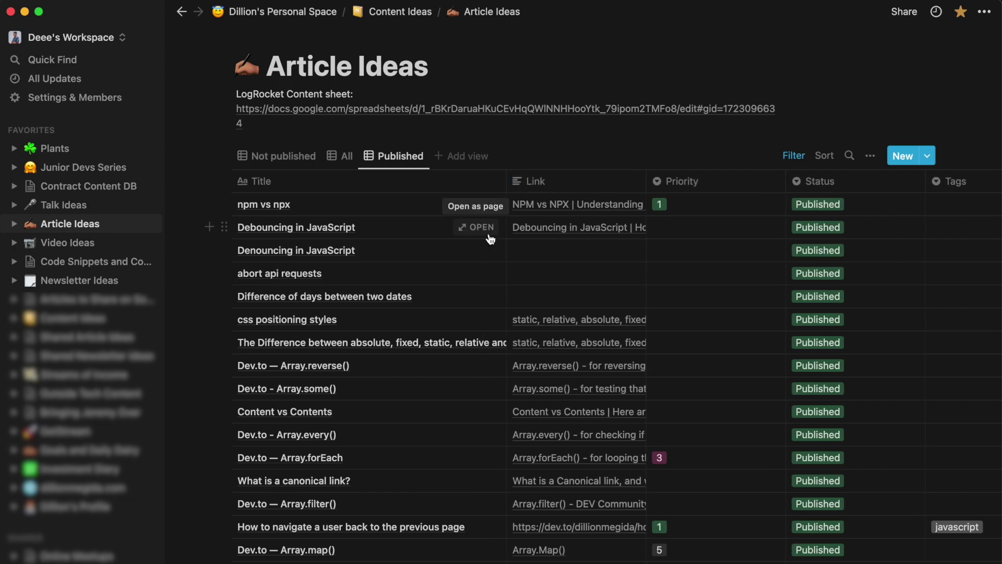
scroll(509, 405, "down", 5)
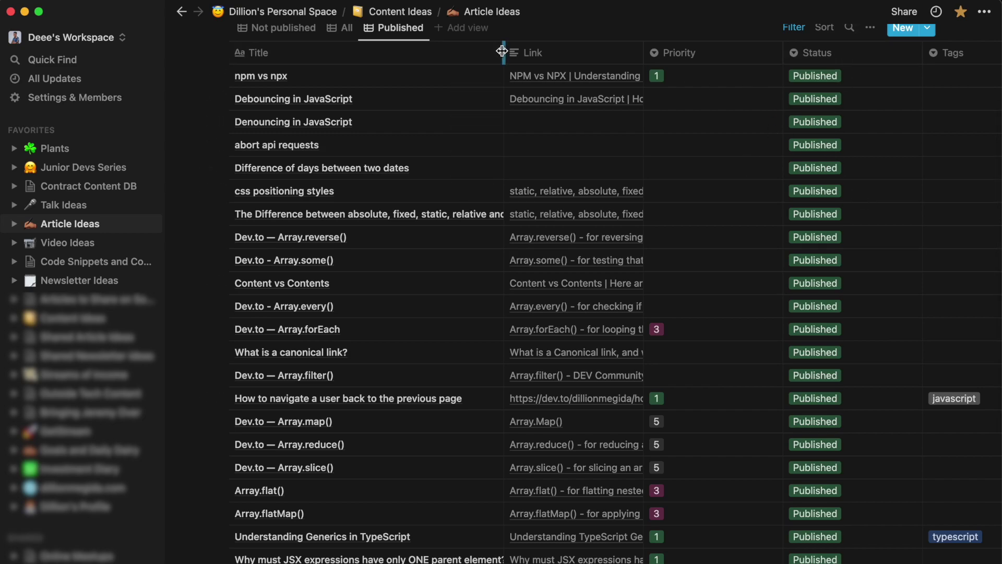
left_click_drag(496, 53, 407, 55)
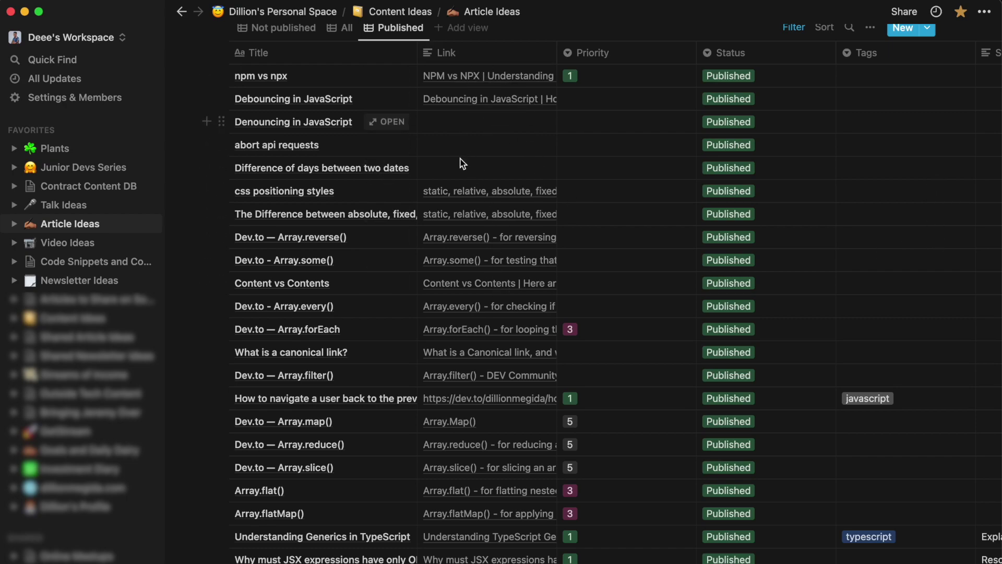
scroll(593, 214, "right", 10)
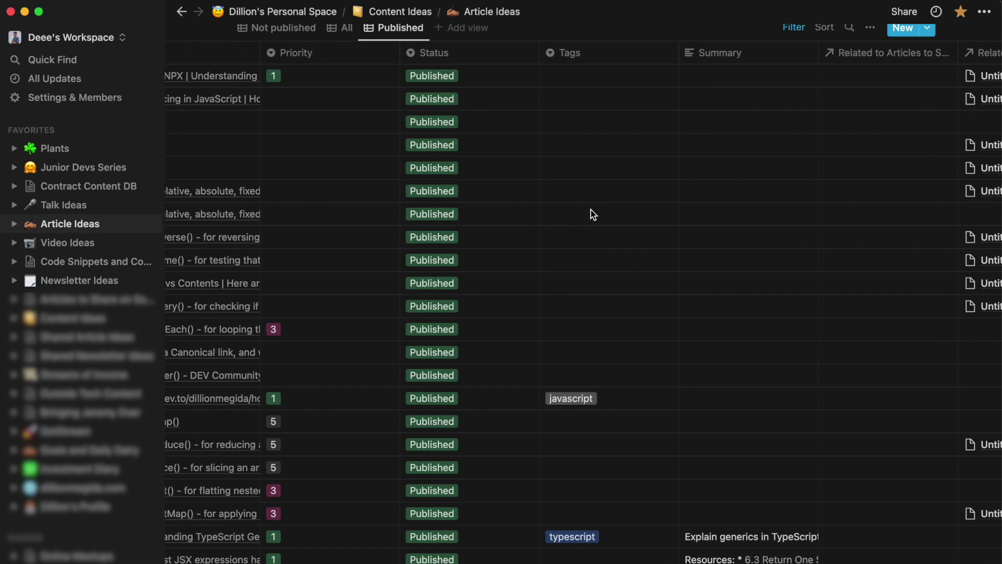
scroll(593, 214, "right", 6)
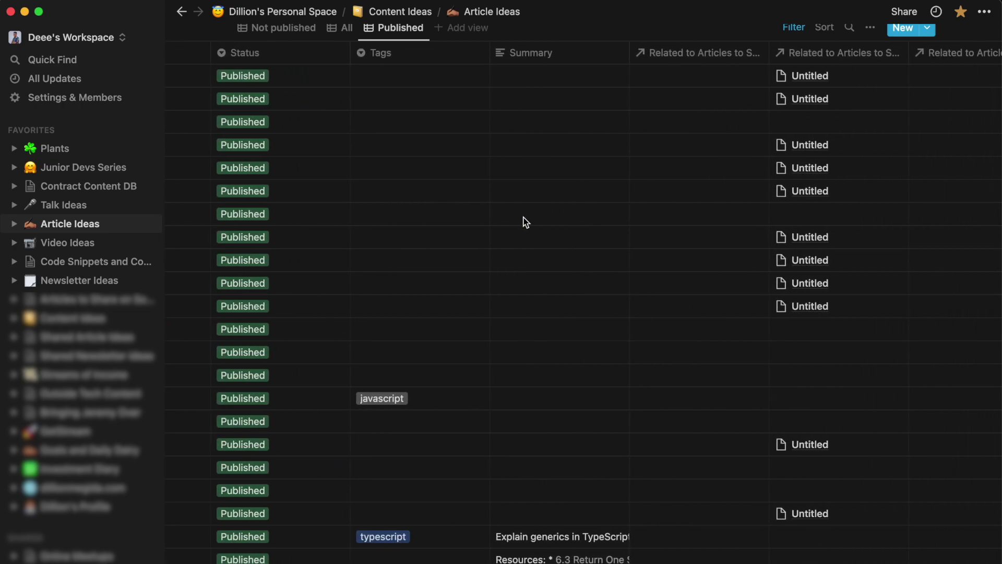
left_click(264, 31)
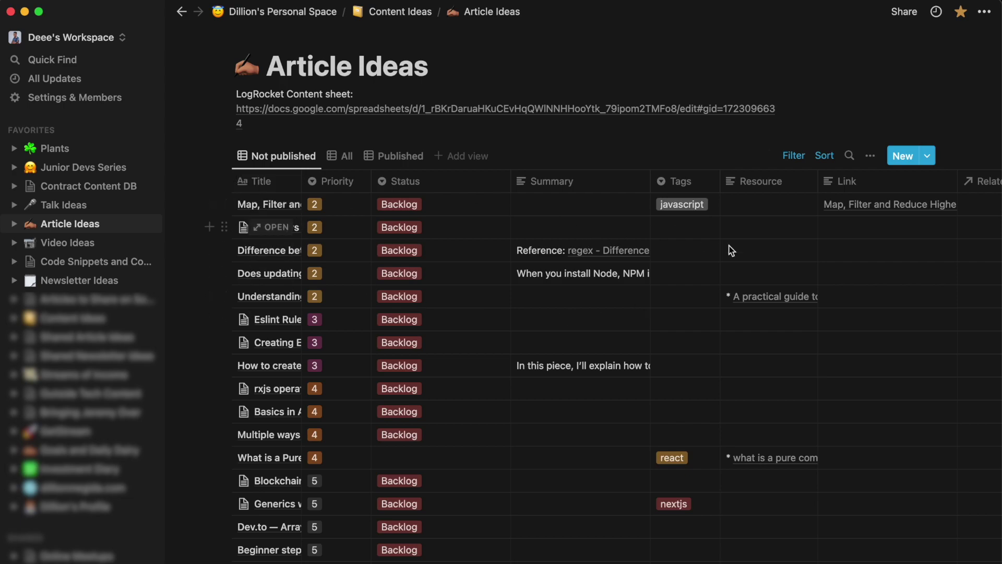
scroll(729, 248, "right", 5)
scroll(731, 250, "right", 3)
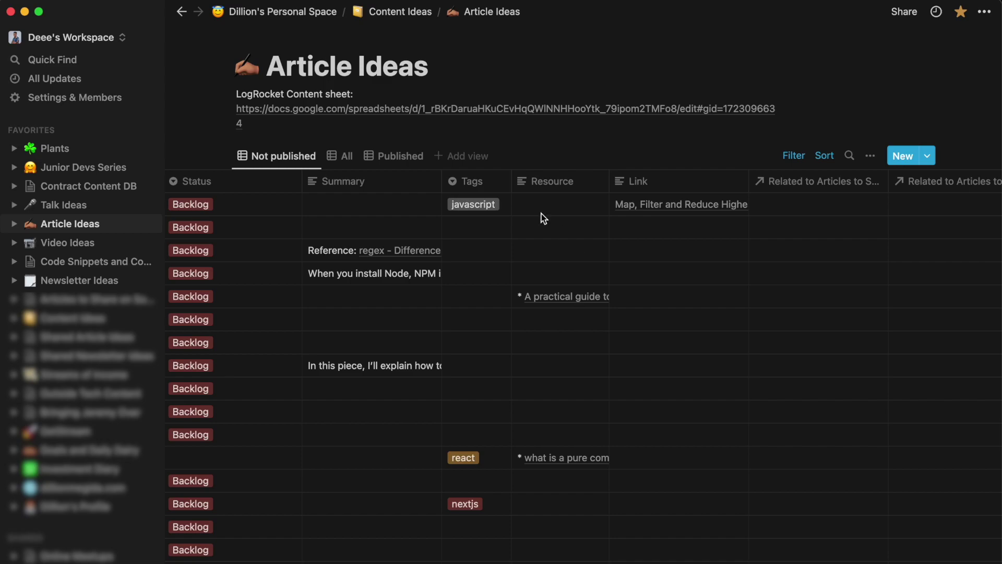
left_click(519, 297)
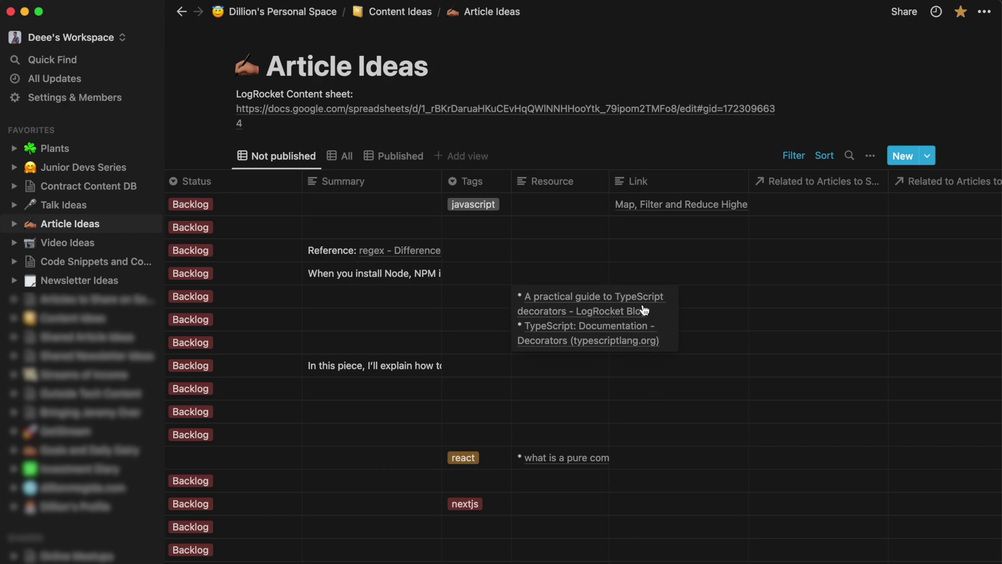
left_click(687, 406)
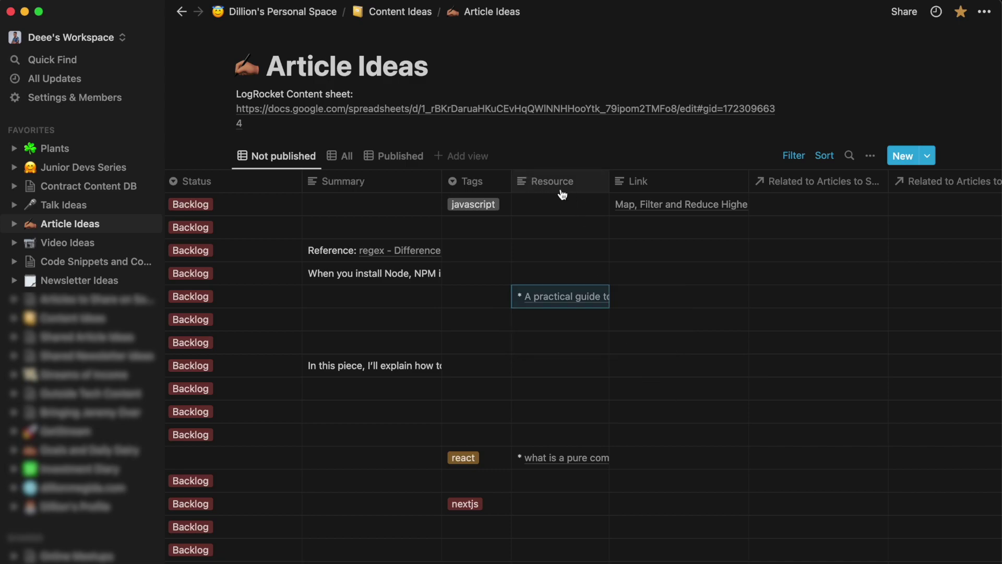
scroll(596, 250, "left", 5)
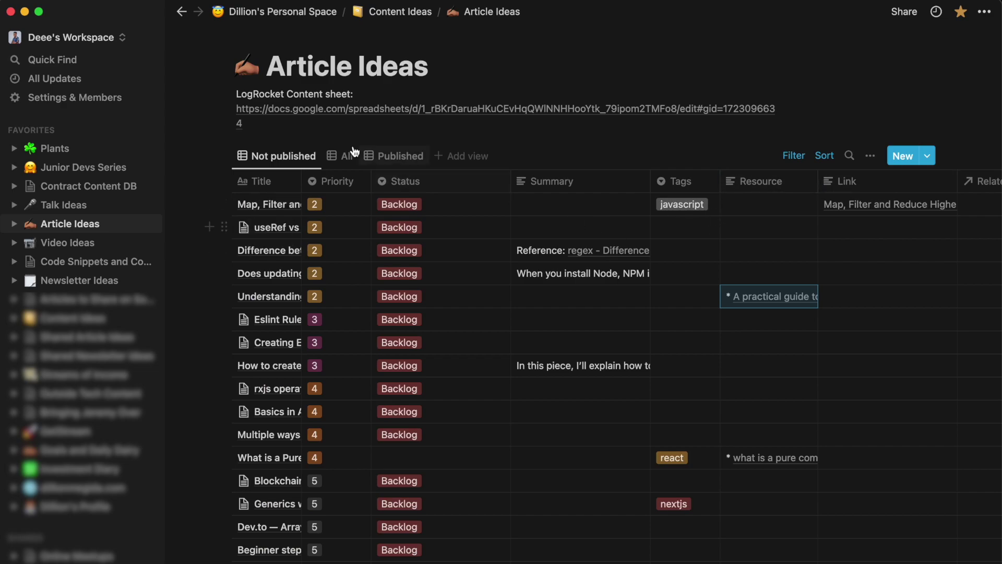
Inspect the Priority and Status choices and the view's sort rule without changing anything
left_click(345, 204)
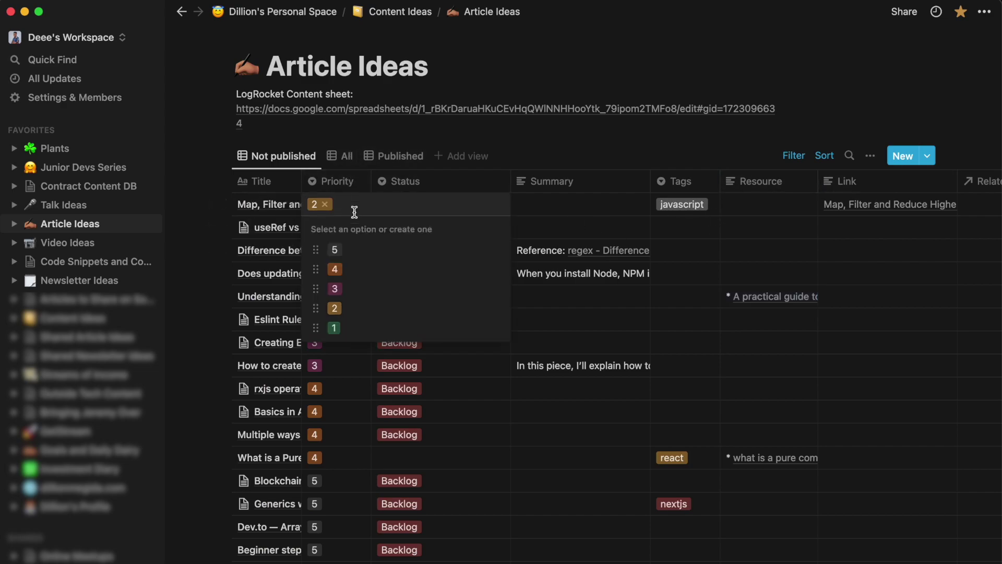
key("Escape")
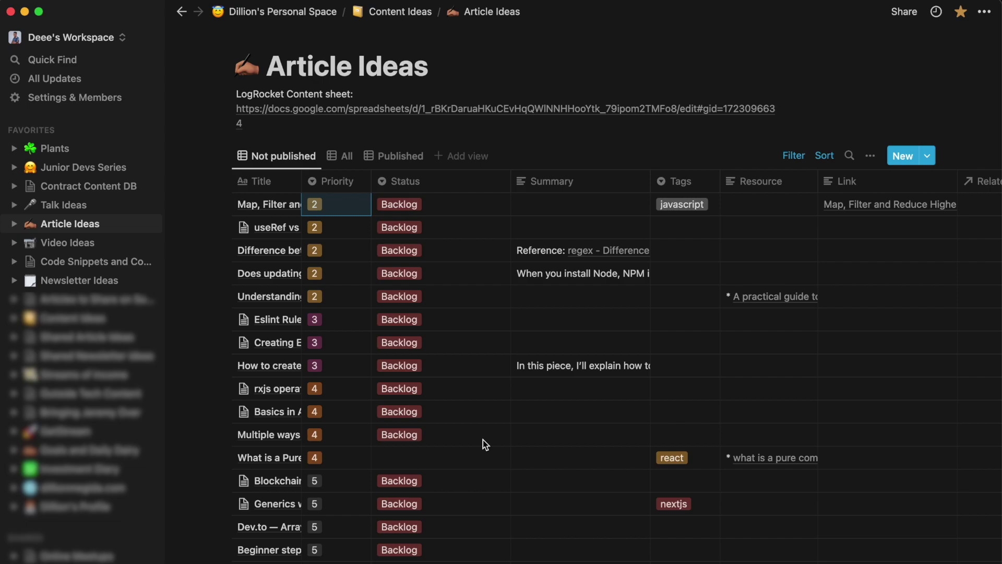
left_click(824, 156)
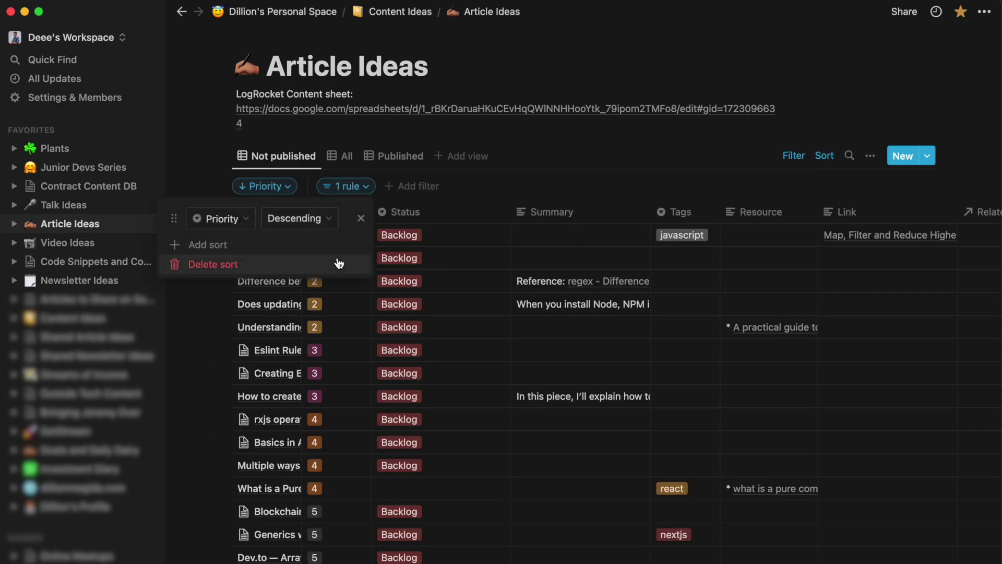
left_click(442, 258)
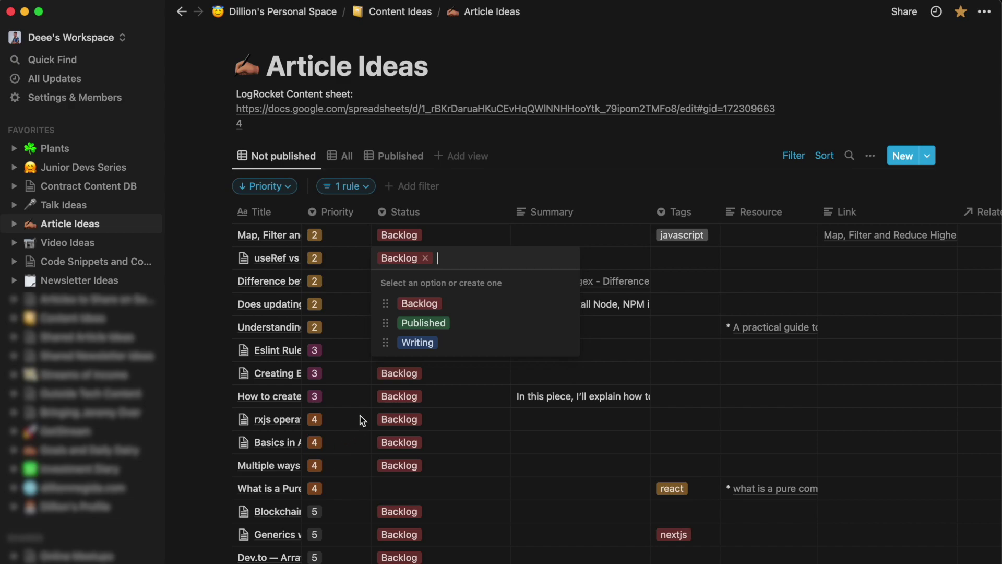
key("Escape")
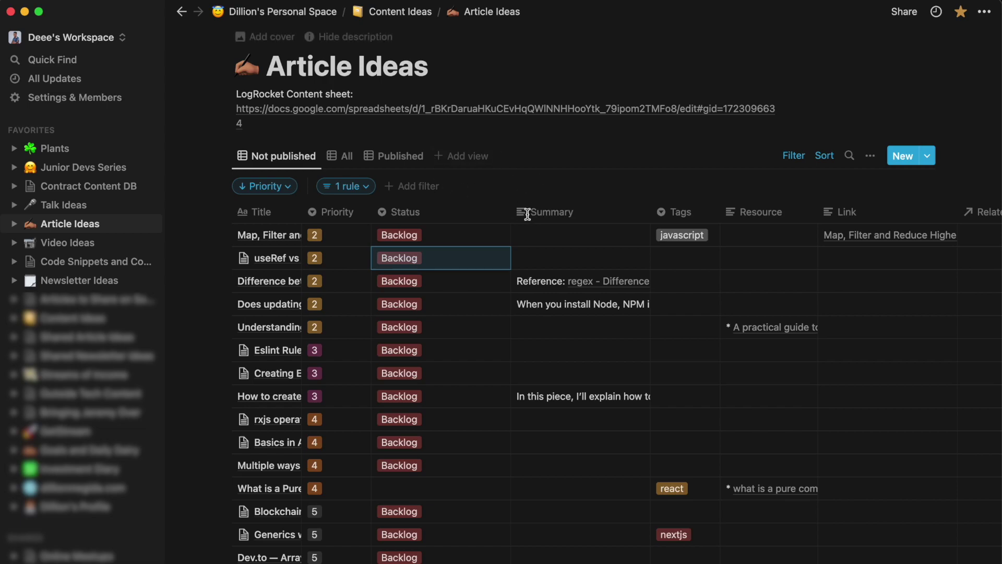
left_click(466, 236)
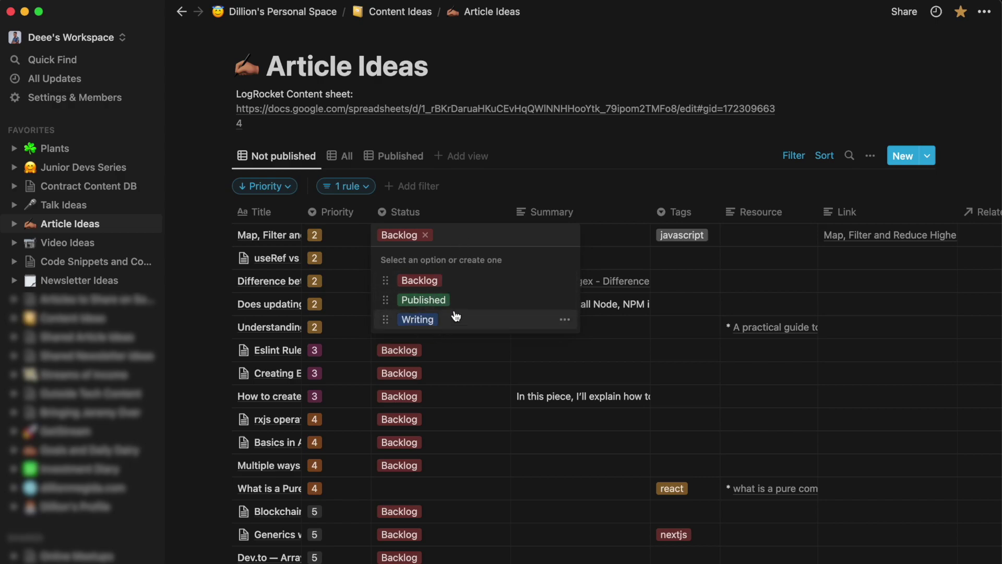
key("Escape")
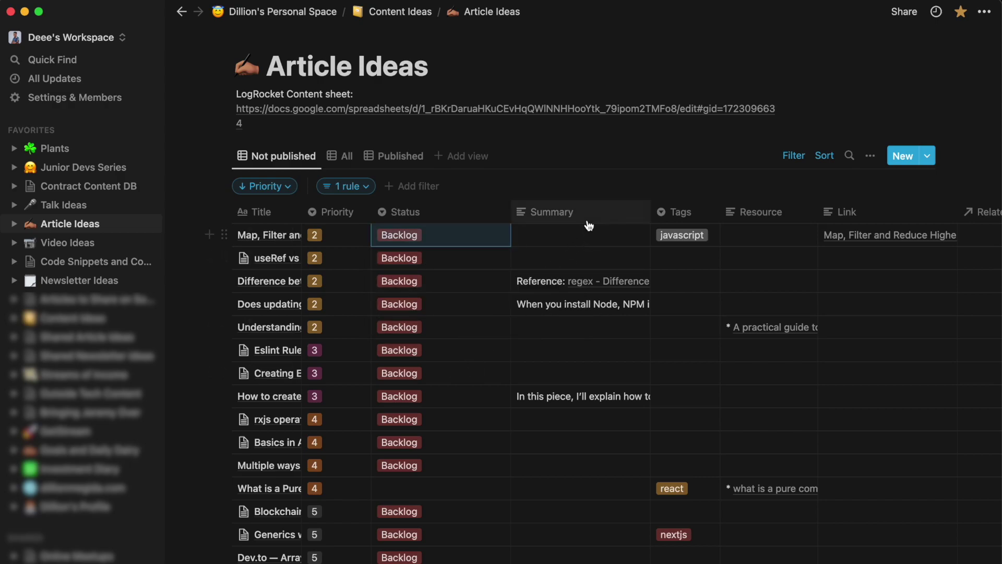
Type and delete test text in the first article's Summary, then open it as a peek page
left_click(567, 235)
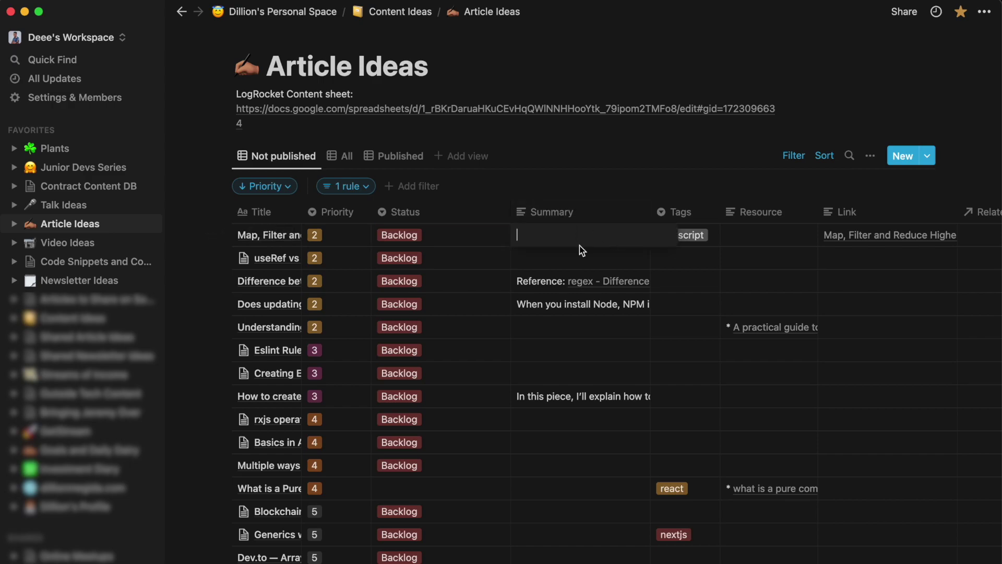
type("dfafad")
key("BackSpace")
key("BackSpace")
key("BackSpace")
key("BackSpace")
key("Escape")
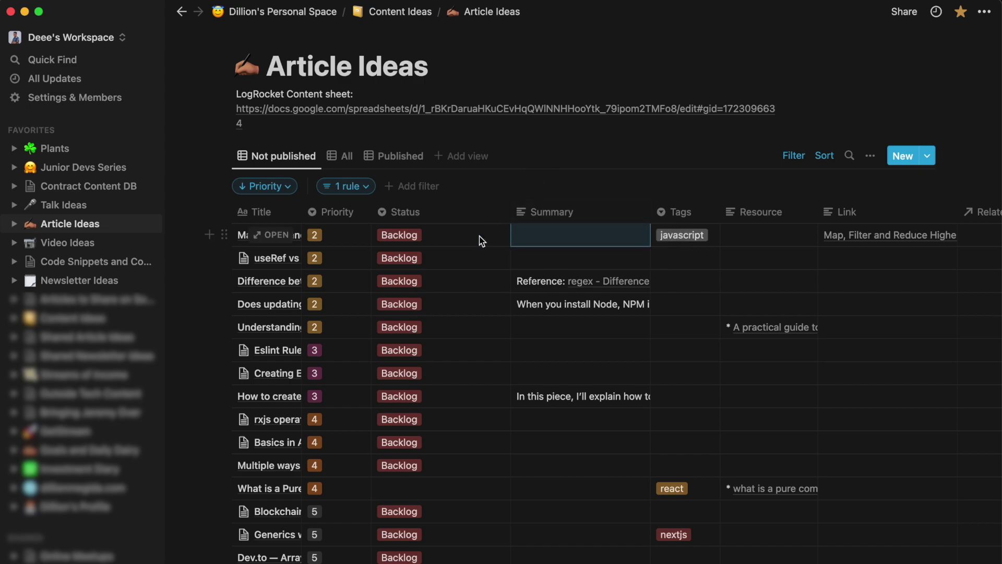
left_click(282, 234)
Type and erase test text in the Map, Filter and Reduce page body, then close the peek
scroll(492, 347, "down", 3)
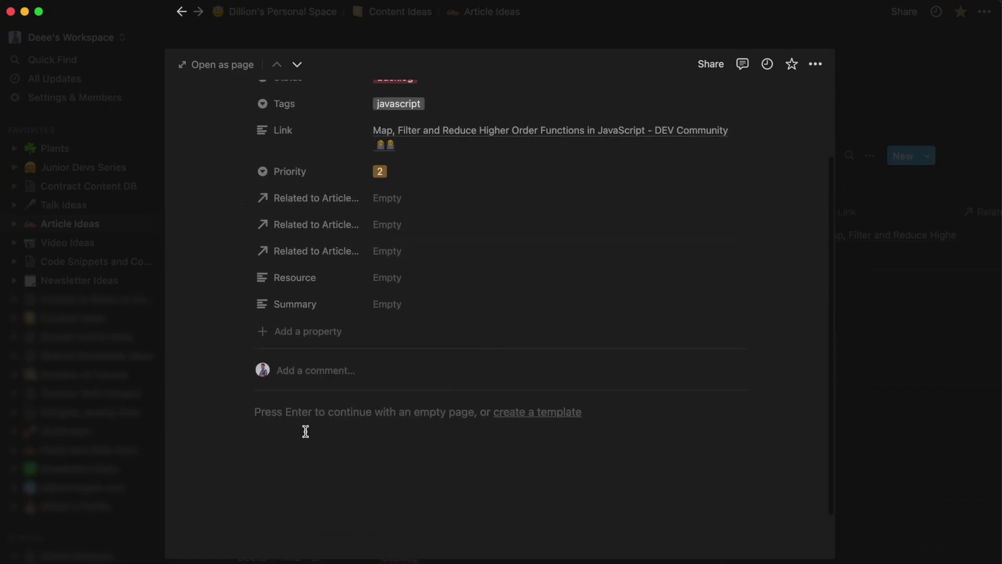
left_click(291, 416)
type("adfasdfadfd")
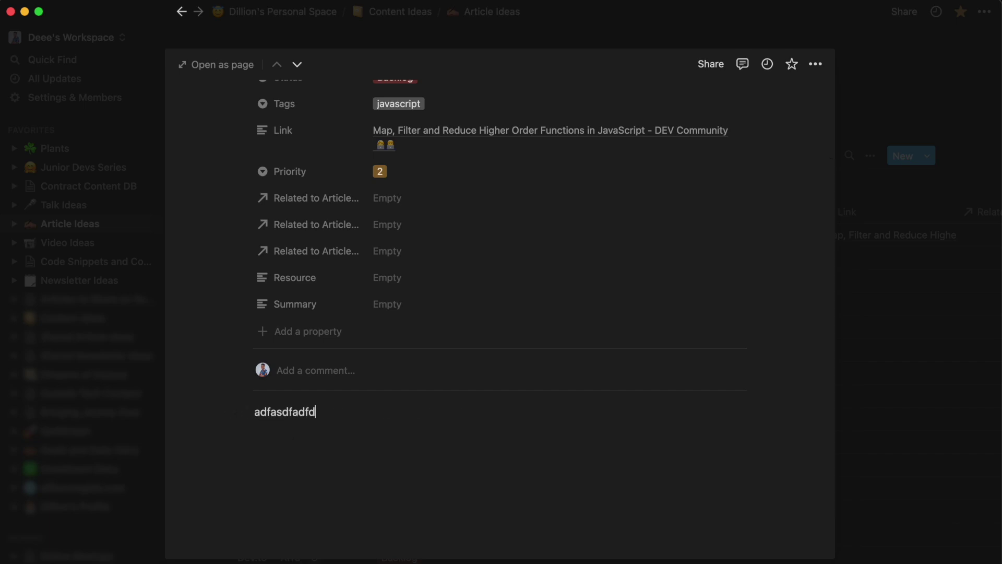
key("BackSpace")
key("BackSpace")
key("BackSpace")
key("BackSpace")
key("BackSpace")
key("BackSpace")
key("BackSpace")
key("BackSpace")
key("BackSpace")
key("BackSpace")
key("BackSpace")
key("BackSpace")
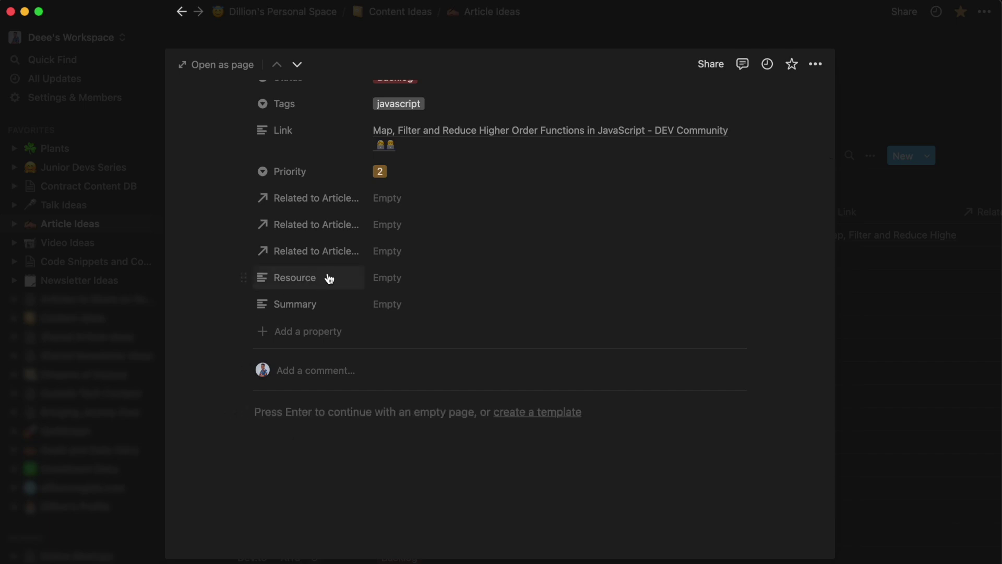
left_click(935, 369)
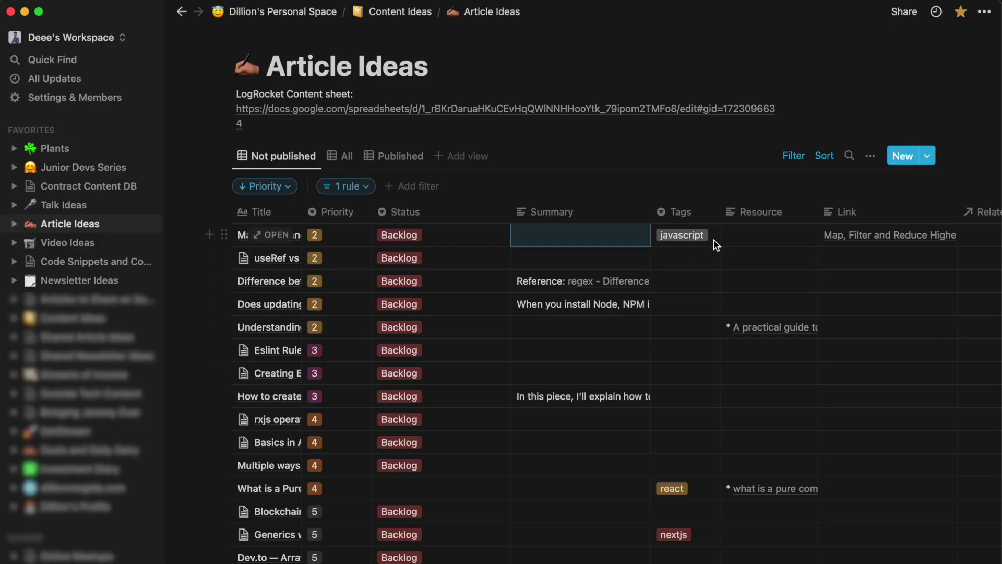
left_click(715, 242)
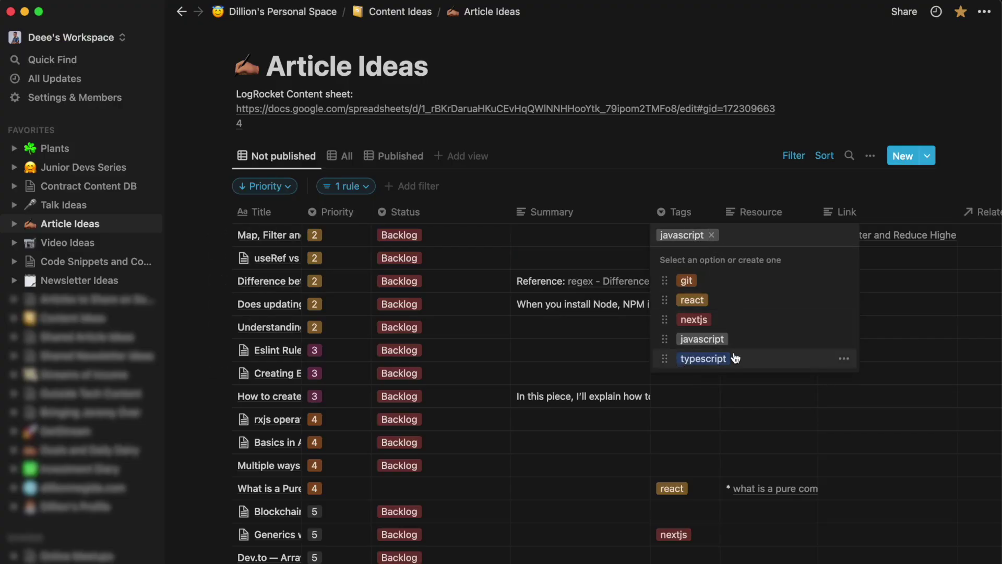
left_click(754, 220)
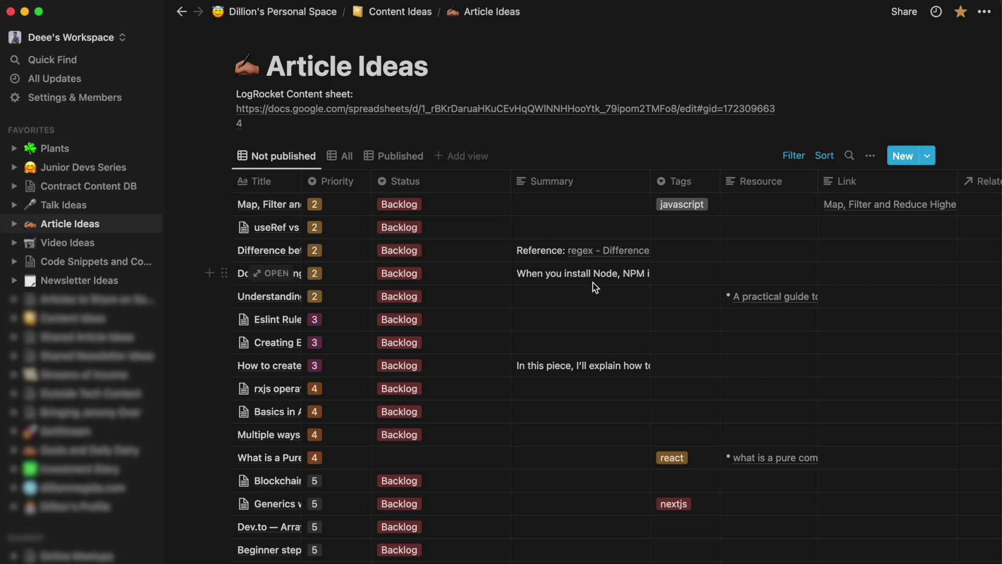
scroll(595, 286, "right", 10)
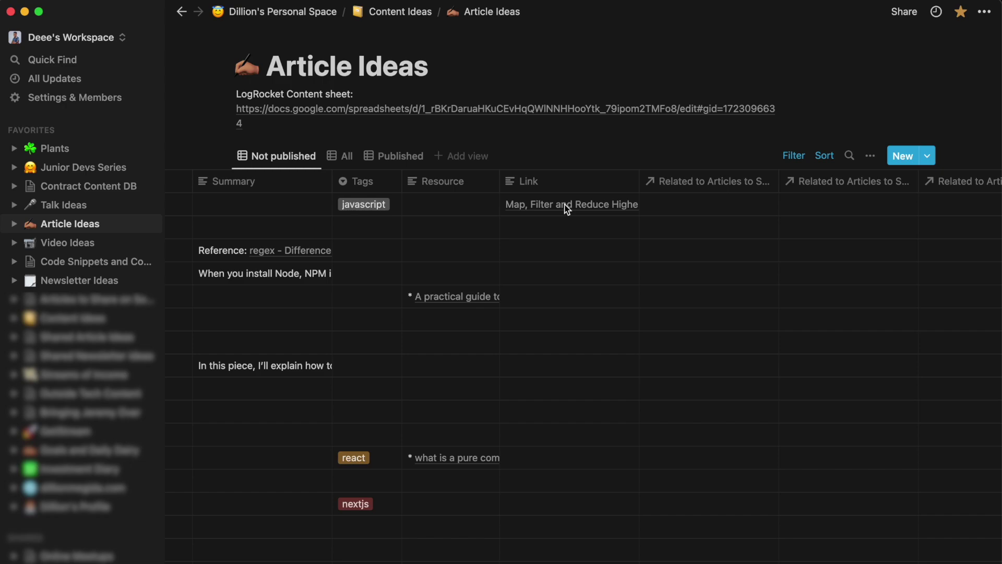
scroll(566, 209, "left", 10)
mouse_move(264, 214)
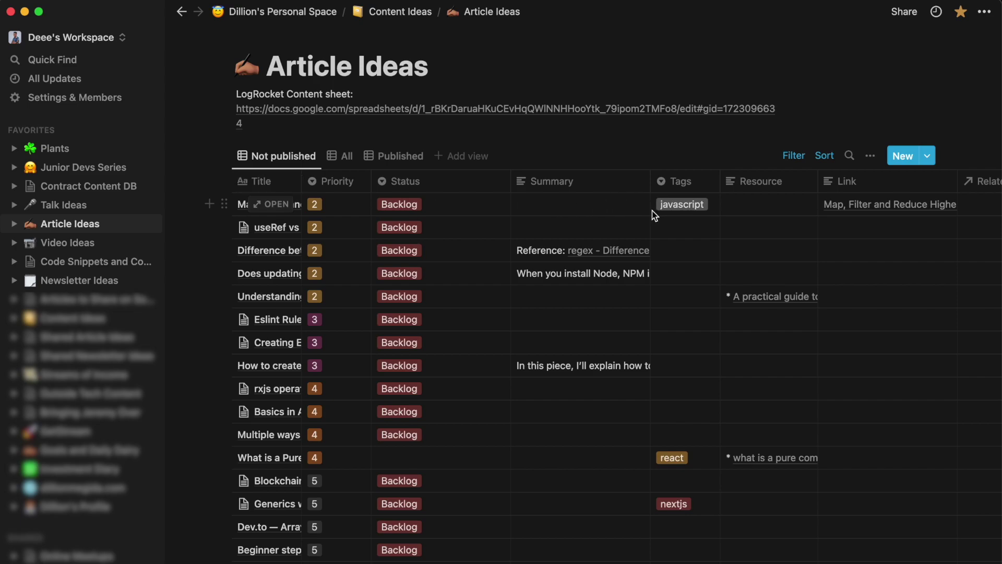
scroll(657, 214, "right", 10)
scroll(640, 218, "right", 2)
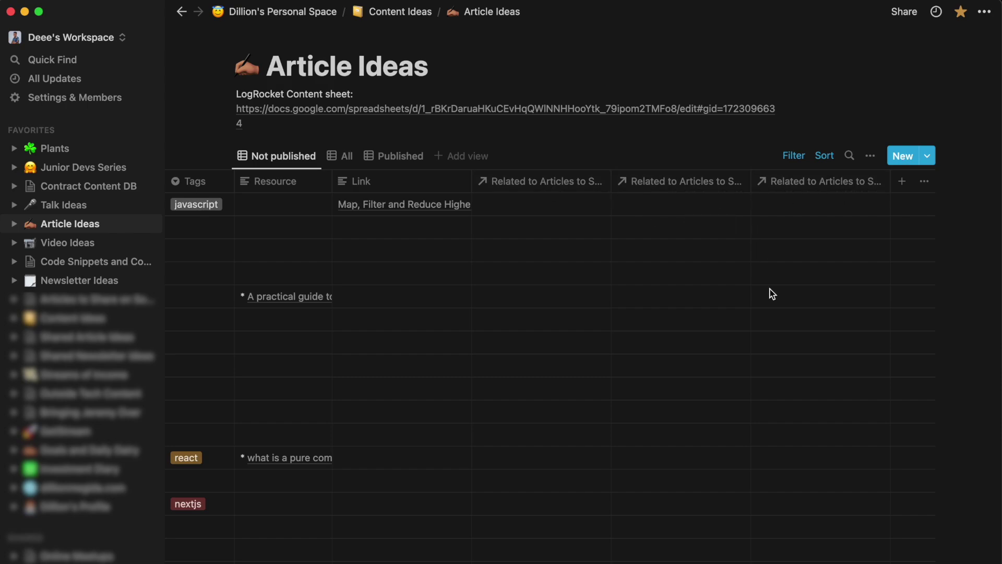
scroll(771, 293, "left", 10)
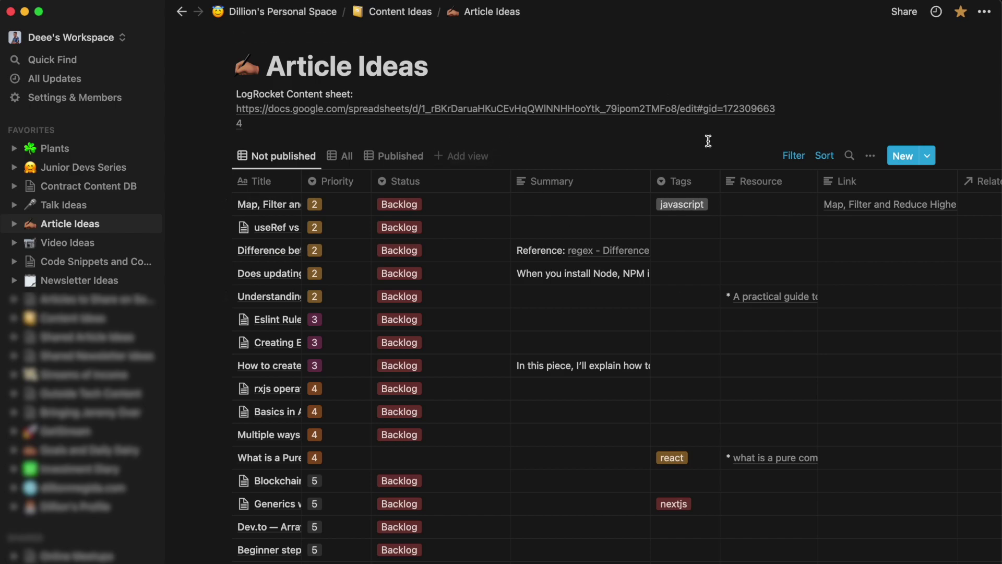
left_click(391, 156)
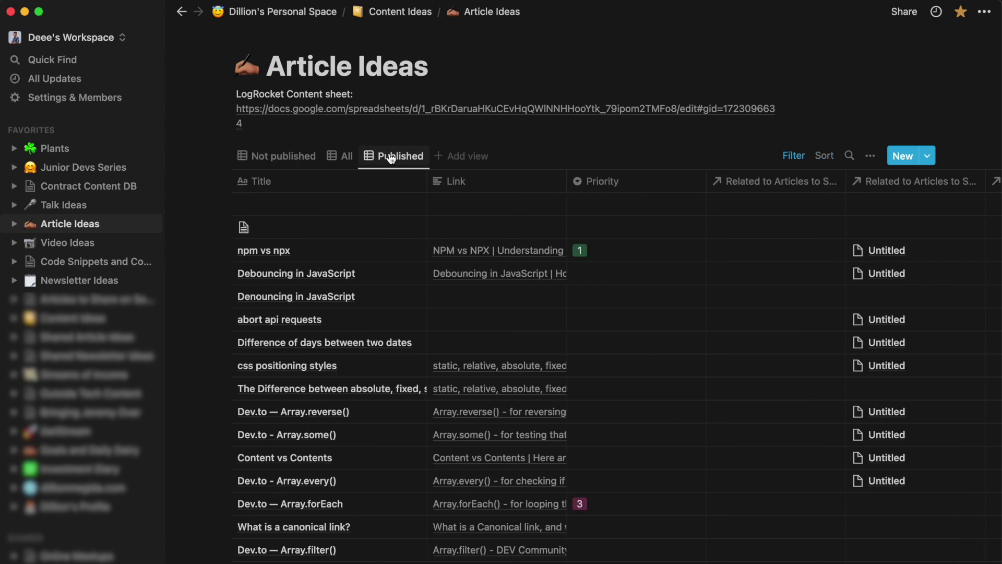
left_click(284, 156)
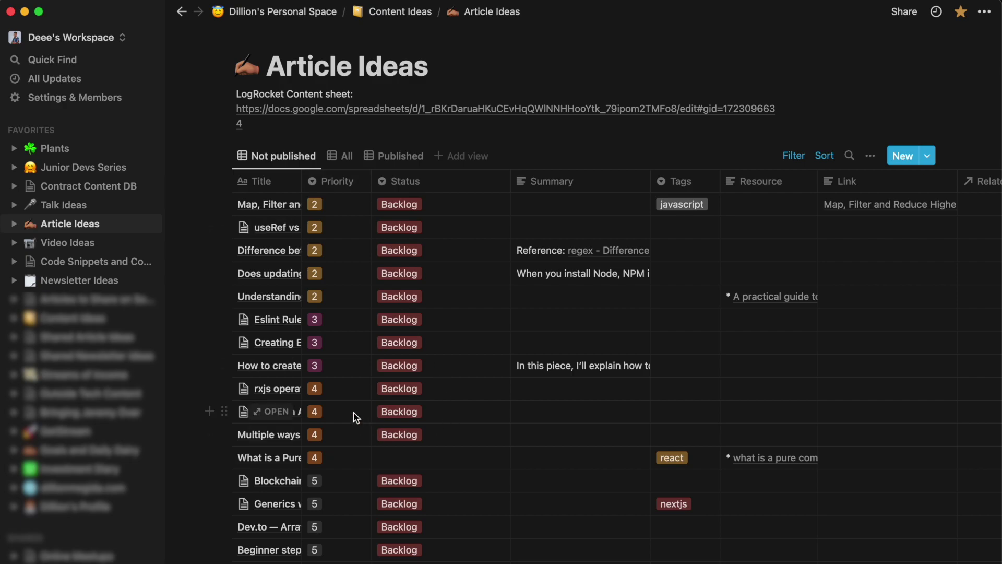
scroll(354, 418, "down", 15)
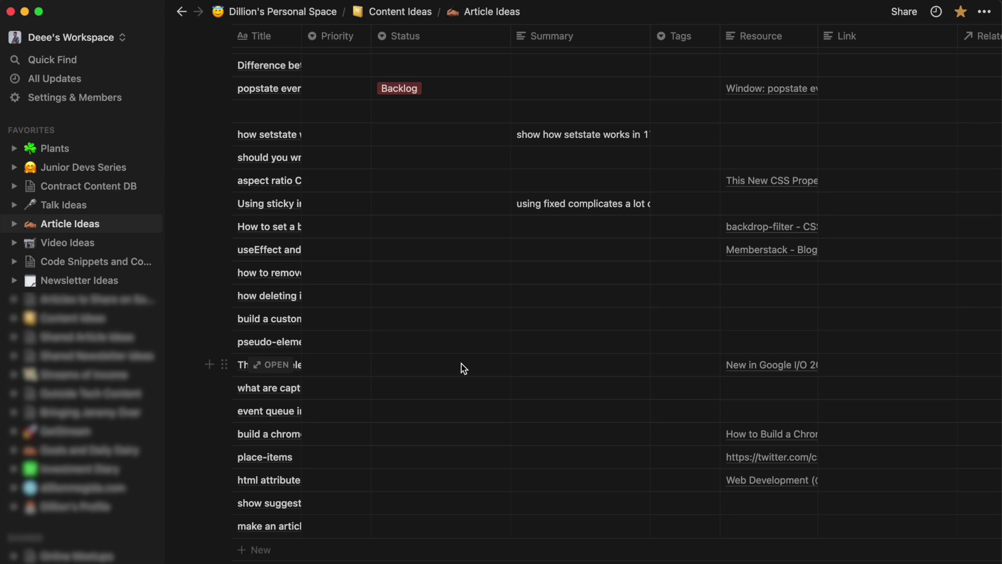
scroll(464, 368, "up", 15)
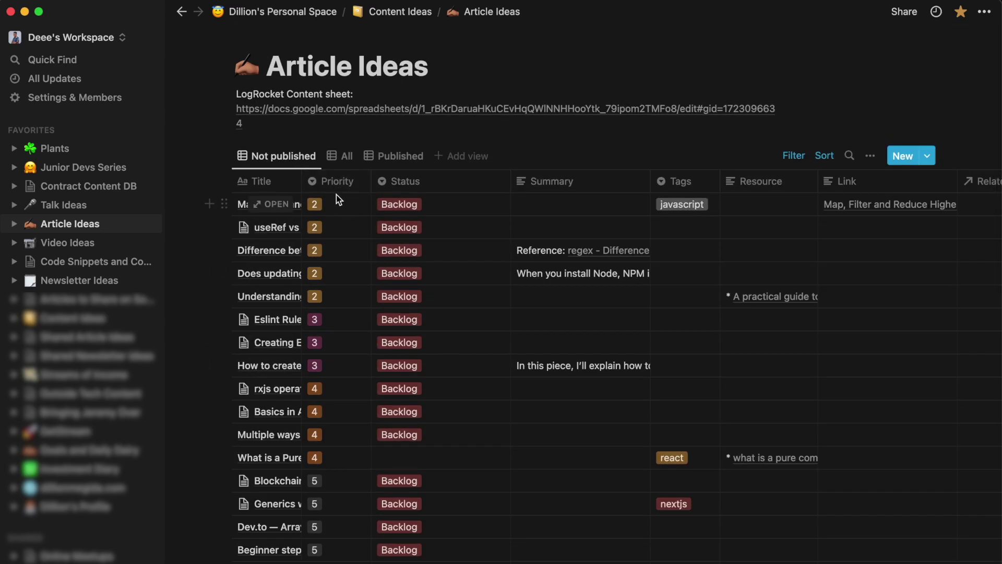